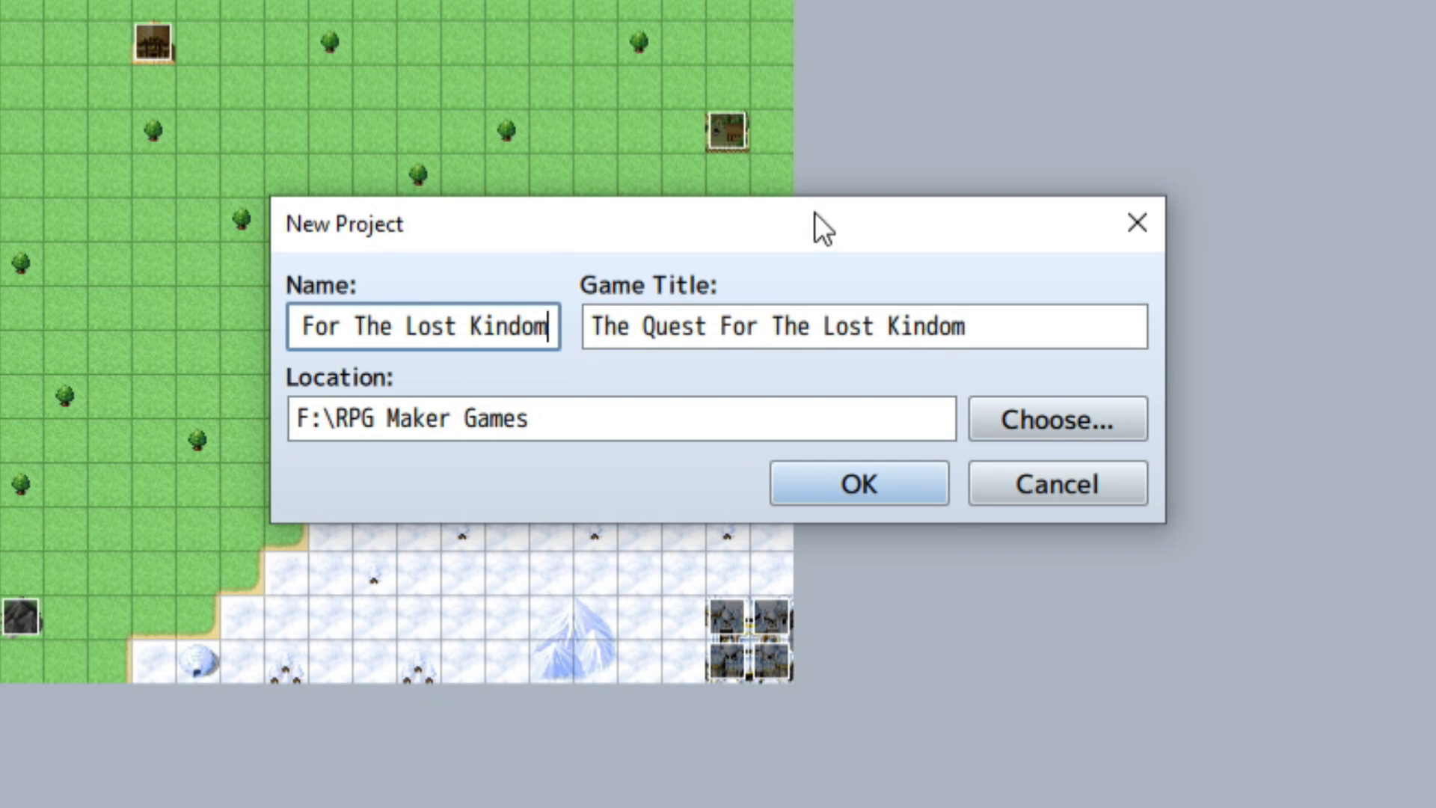
Create the project The Quest For The Lost Kindom in F:\RPG Maker Games and open the Character Generator.
{"action": "left_click", "coordinate": [890, 499]}
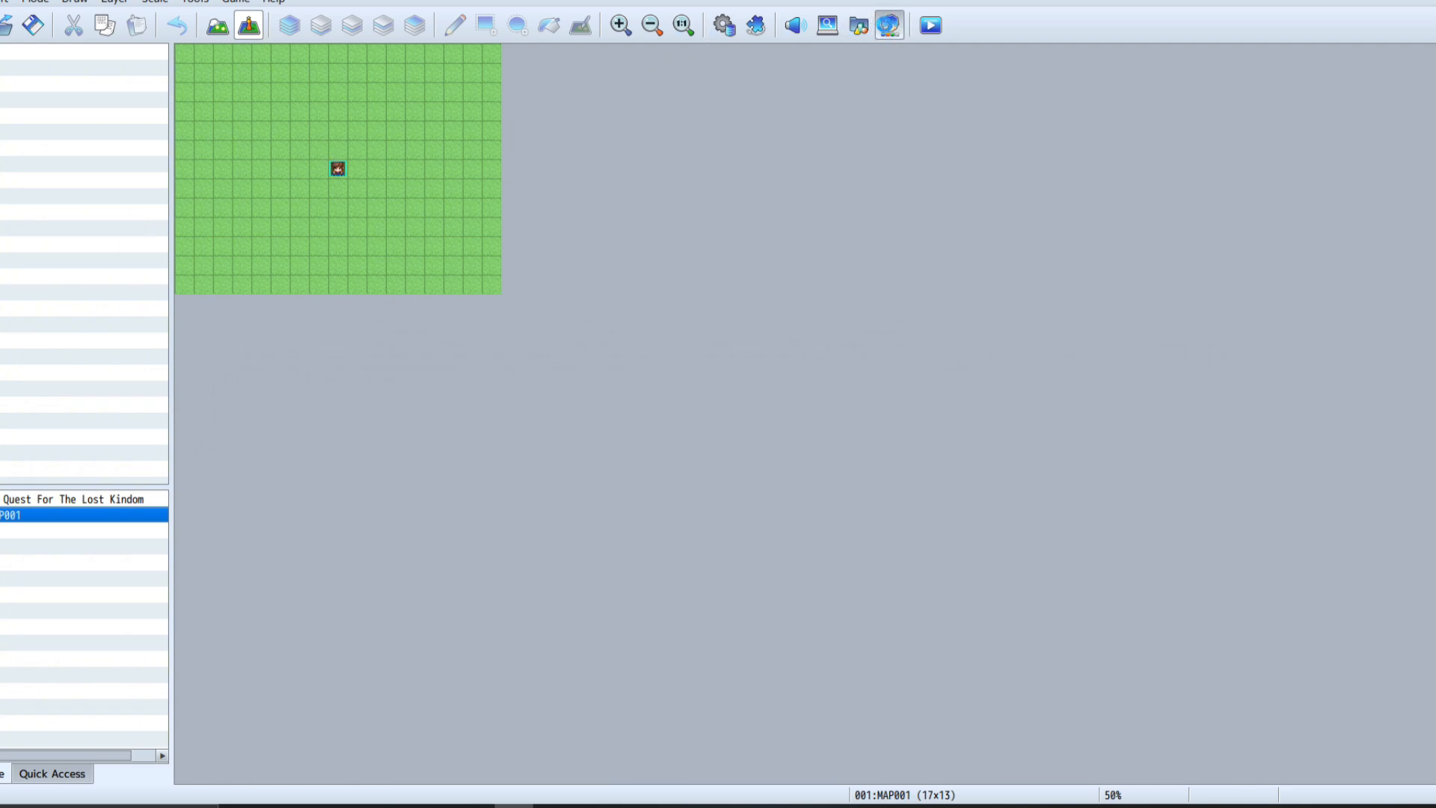
{"action": "left_click", "coordinate": [888, 24]}
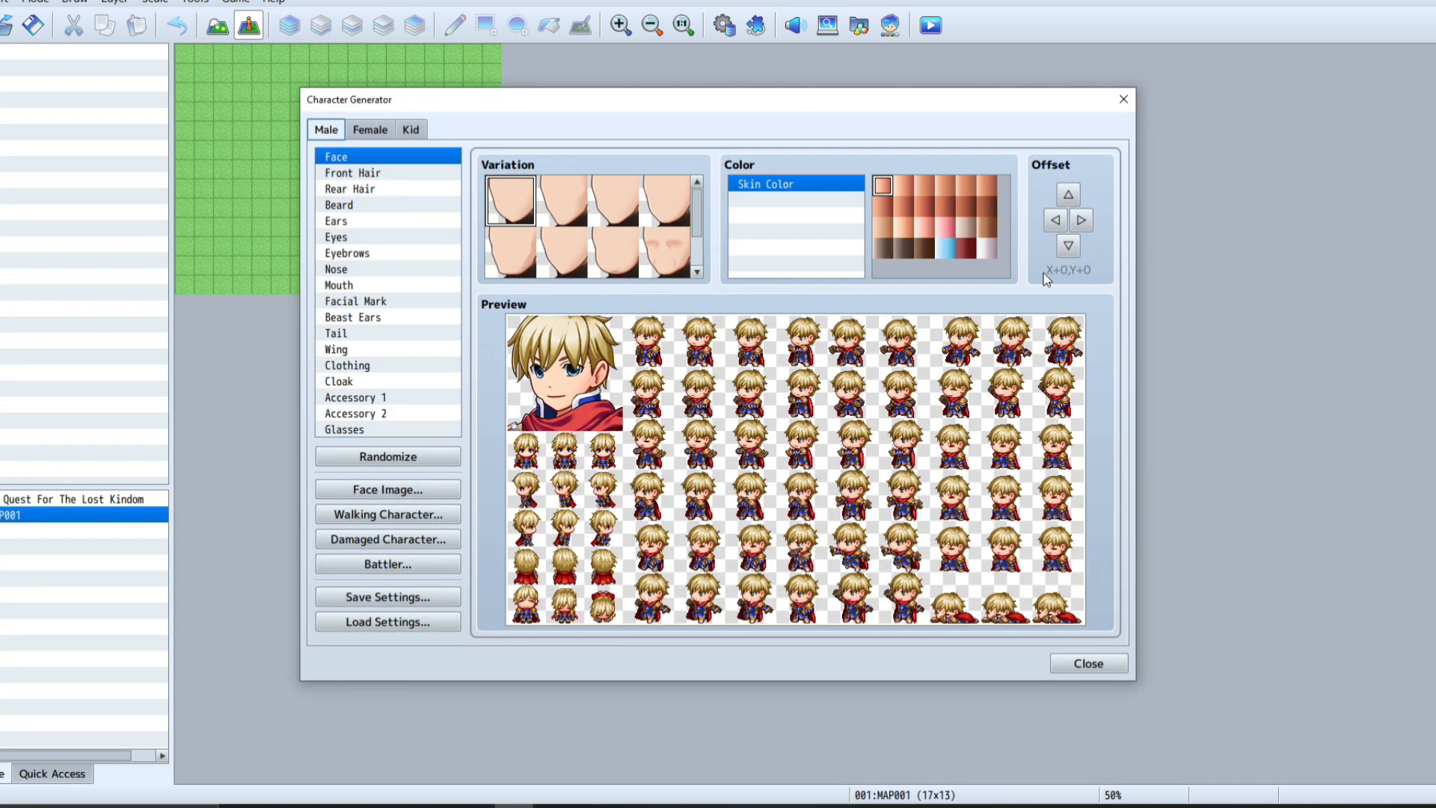
Choose a different face shape for the male character and restyle the front and rear hair in brown.
{"action": "left_click", "coordinate": [664, 201]}
{"action": "left_click", "coordinate": [352, 173]}
{"action": "left_click", "coordinate": [350, 189]}
{"action": "left_click", "coordinate": [340, 205]}
{"action": "left_click", "coordinate": [562, 202]}
Give the character a different eye variation with a green eye color.
{"action": "left_click", "coordinate": [336, 237]}
{"action": "scroll", "coordinate": [609, 213], "scroll_direction": "down", "scroll_amount": 2}
{"action": "left_click", "coordinate": [511, 239]}
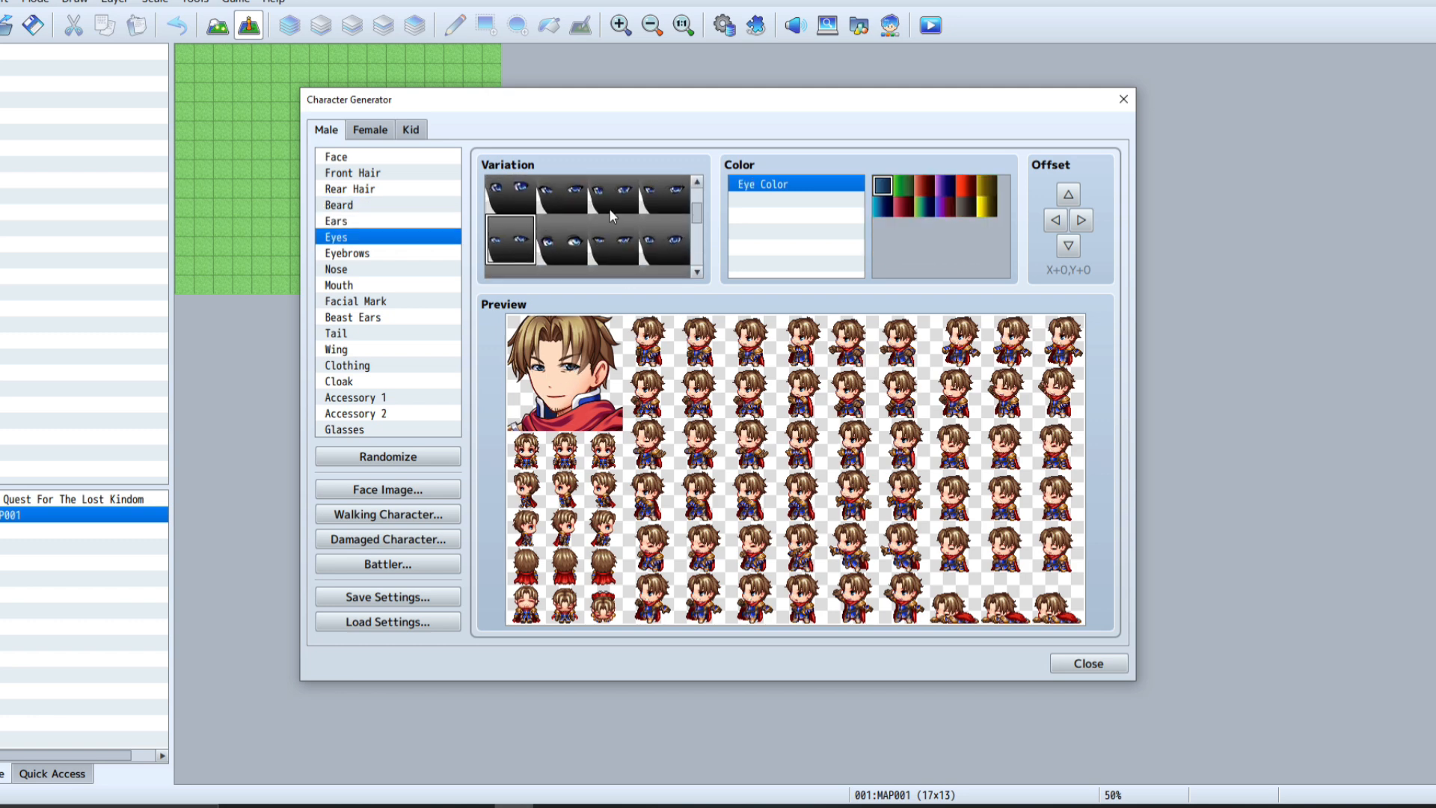
{"action": "scroll", "coordinate": [613, 217], "scroll_direction": "down", "scroll_amount": 2}
{"action": "left_click", "coordinate": [903, 186]}
Review the eyebrow, mouth and facial mark options, and dress the character in the outfit beside the default one with teal as main color.
{"action": "left_click", "coordinate": [347, 253]}
{"action": "left_click", "coordinate": [340, 285]}
{"action": "left_click", "coordinate": [355, 301]}
{"action": "left_click", "coordinate": [348, 366]}
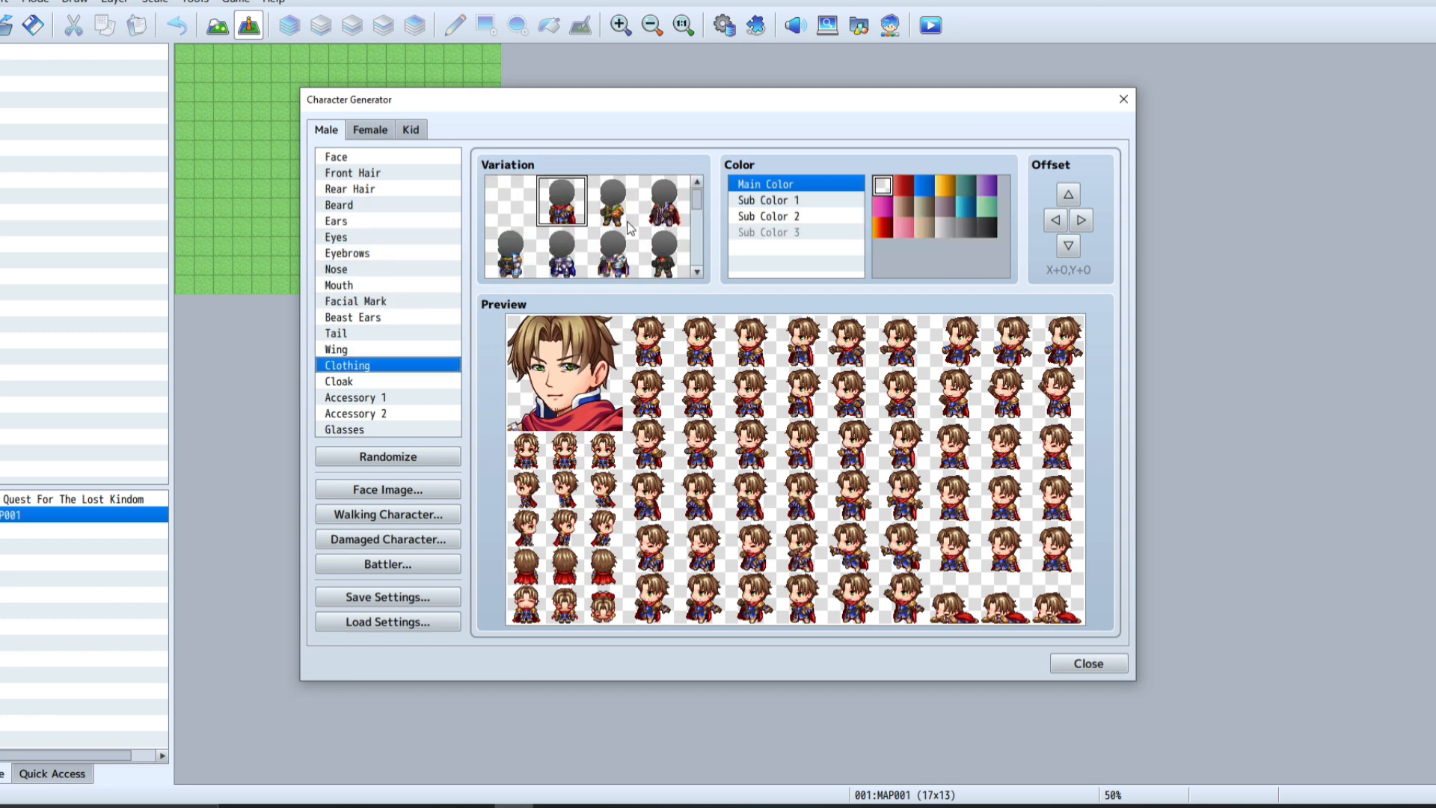
{"action": "left_click", "coordinate": [613, 203]}
{"action": "left_click", "coordinate": [965, 186]}
Go through the cloak and accessory options and give the character round glasses.
{"action": "left_click", "coordinate": [339, 381]}
{"action": "left_click", "coordinate": [355, 397]}
{"action": "left_click", "coordinate": [355, 413]}
{"action": "left_click", "coordinate": [345, 430]}
{"action": "left_click", "coordinate": [560, 196]}
{"action": "left_click", "coordinate": [608, 209]}
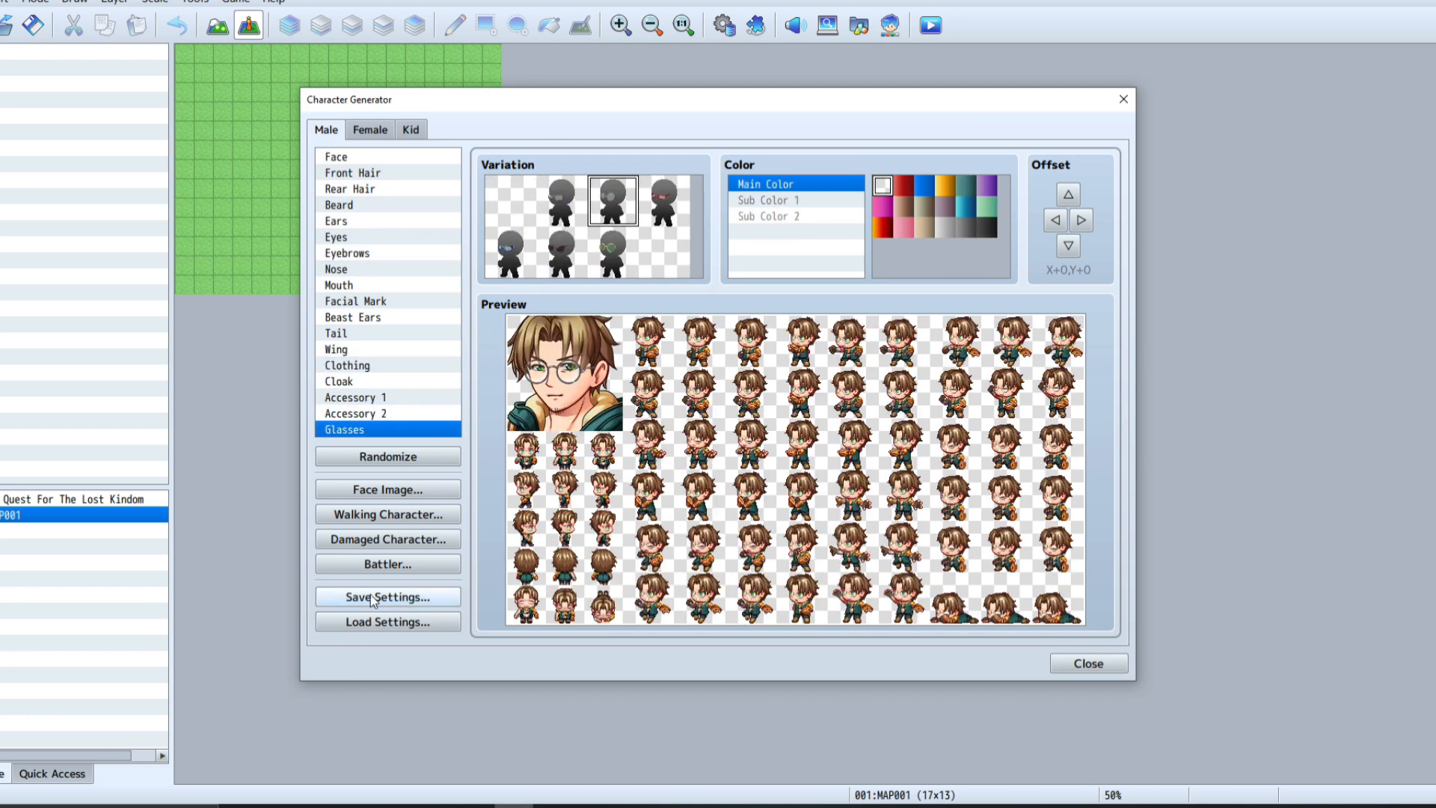
Bring up the save dialog for the character's settings, and close it and the Character Generator.
{"action": "left_click", "coordinate": [415, 598]}
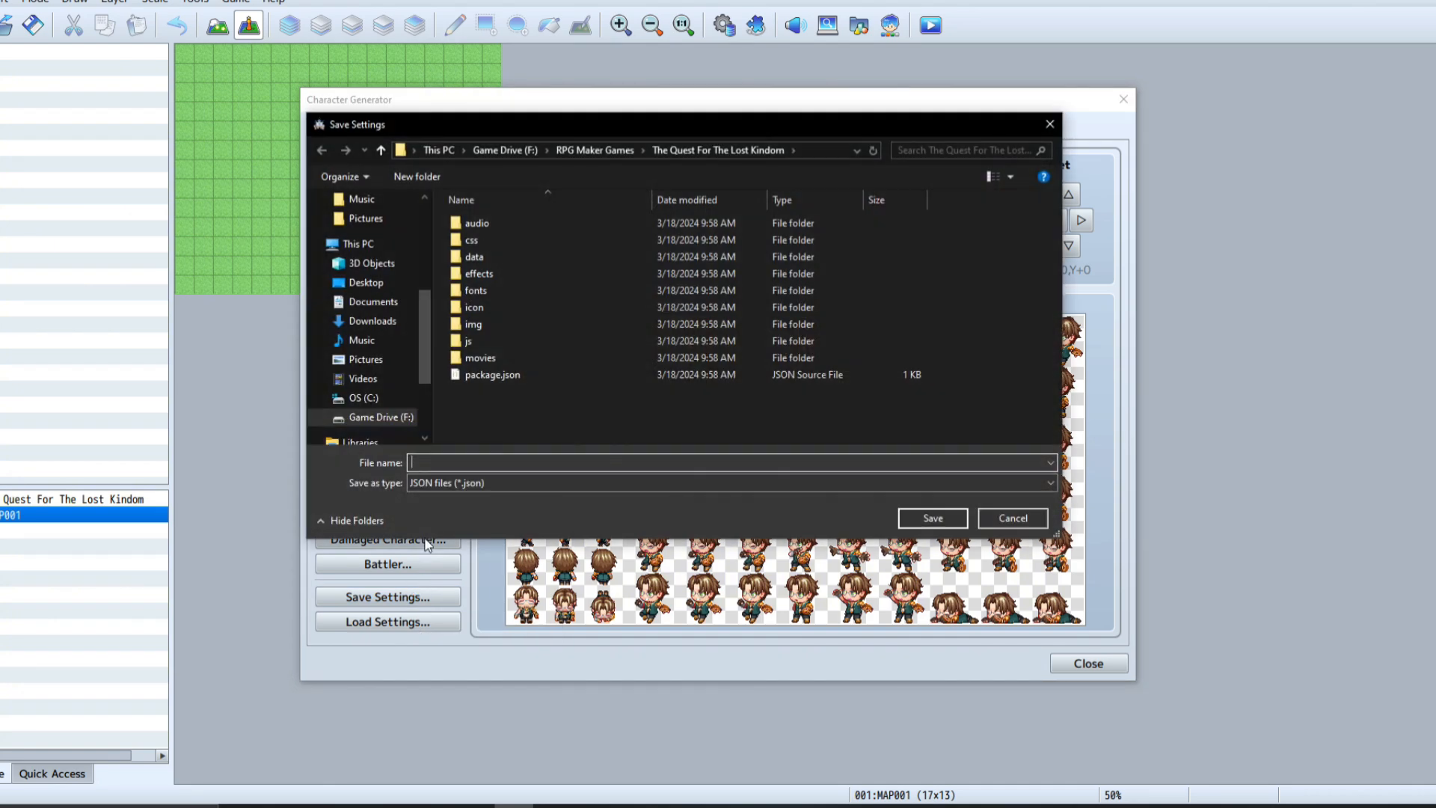
{"action": "left_click", "coordinate": [1050, 124]}
{"action": "left_click", "coordinate": [1123, 98]}
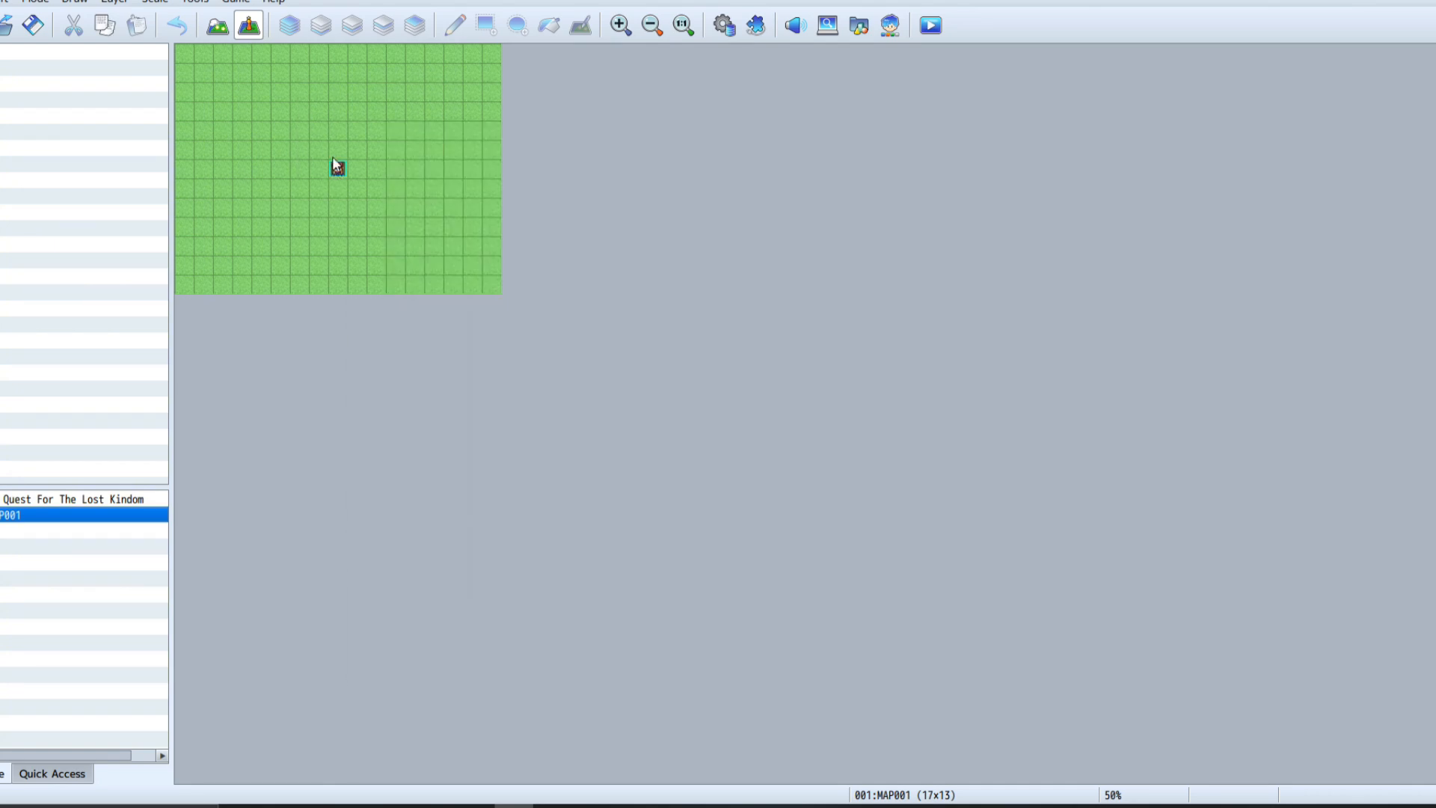
Open the database and examine the available face image sets for the first actor.
{"action": "left_click", "coordinate": [724, 25]}
{"action": "double_click", "coordinate": [608, 392]}
{"action": "left_click", "coordinate": [499, 247]}
{"action": "left_click", "coordinate": [517, 361]}
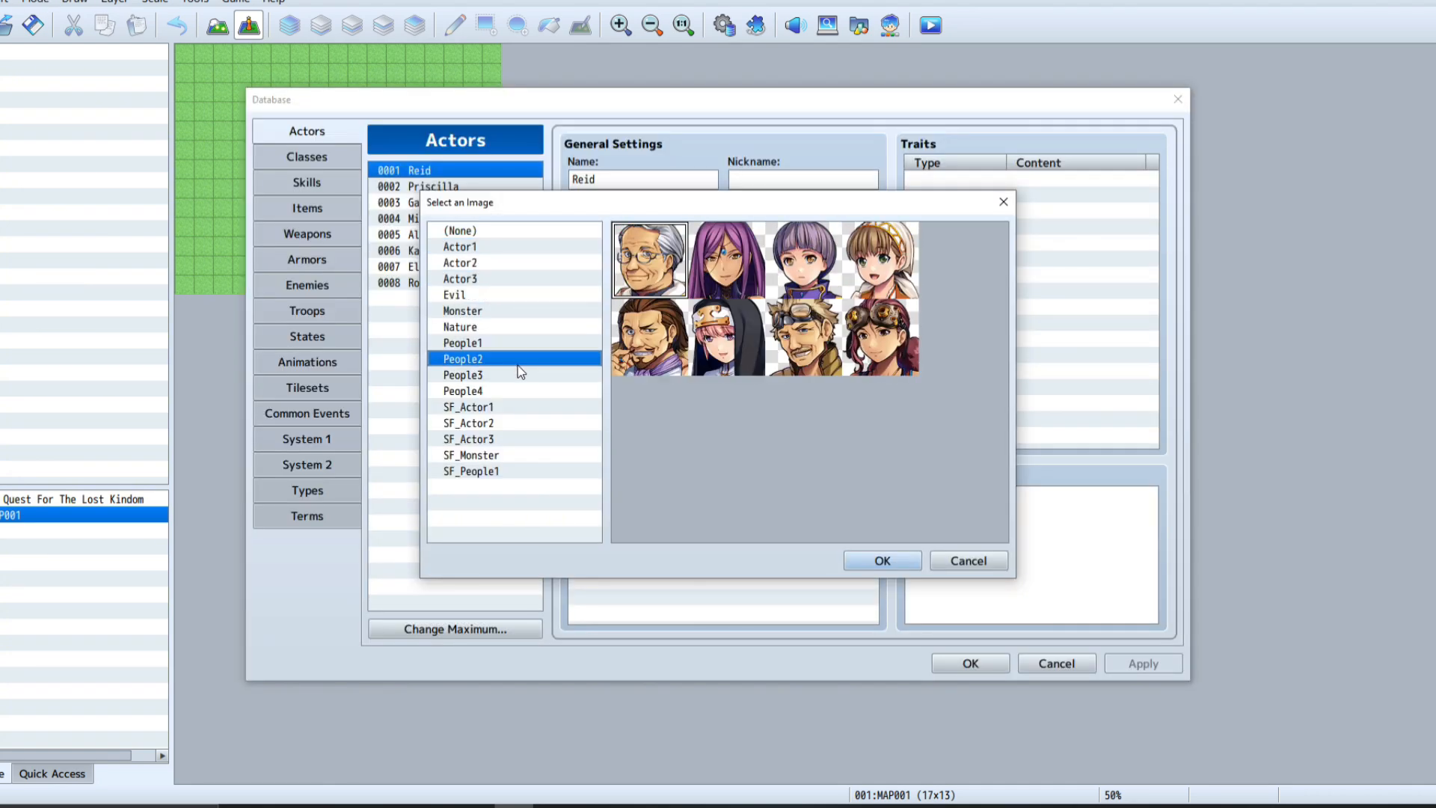
{"action": "left_click", "coordinate": [530, 436]}
{"action": "left_click", "coordinate": [529, 390]}
{"action": "left_click", "coordinate": [497, 233]}
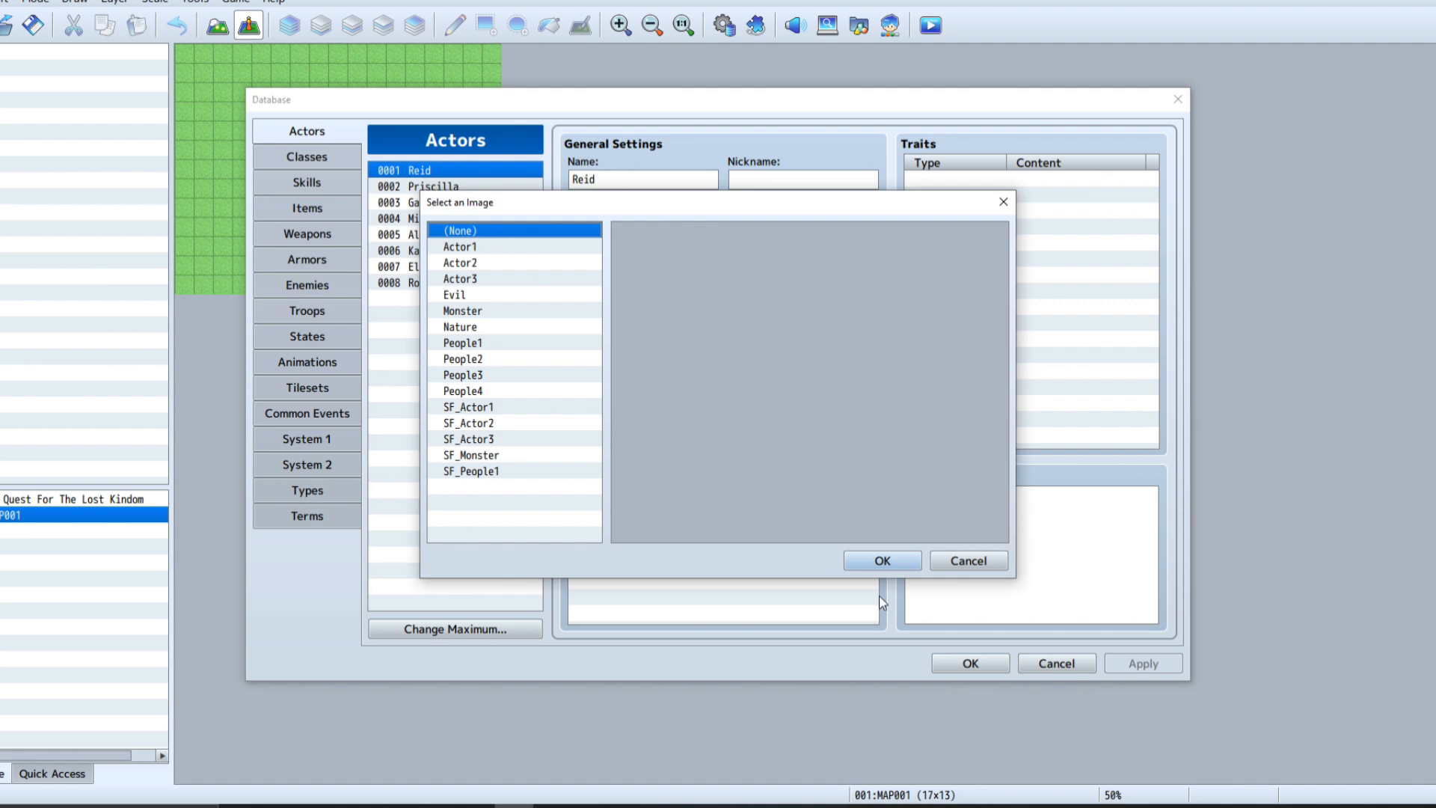
{"action": "left_click", "coordinate": [488, 249]}
{"action": "left_click", "coordinate": [489, 262]}
{"action": "left_click", "coordinate": [480, 228]}
{"action": "left_click", "coordinate": [480, 249]}
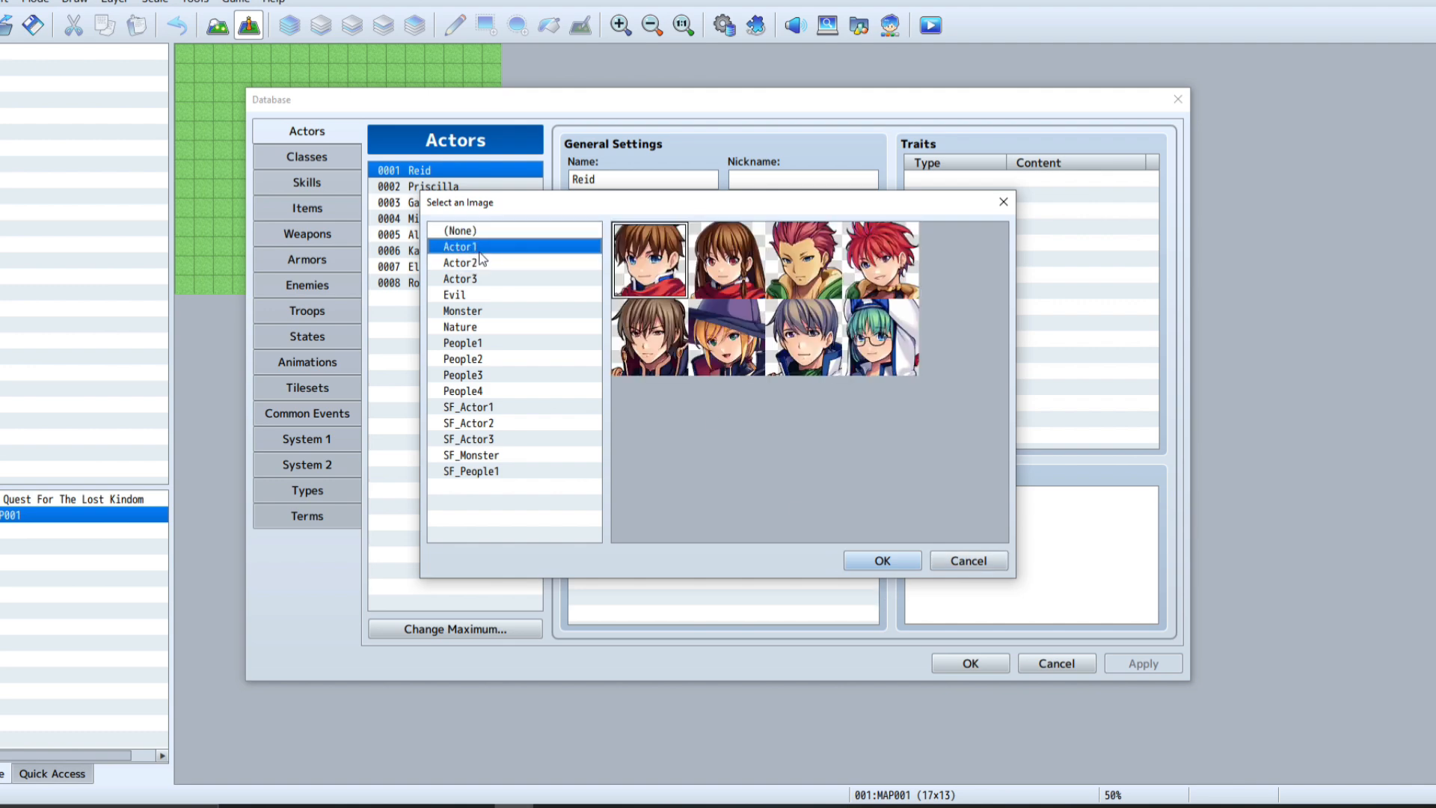
{"action": "left_click", "coordinate": [480, 262]}
{"action": "left_click", "coordinate": [482, 312]}
{"action": "left_click", "coordinate": [462, 342]}
{"action": "left_click", "coordinate": [471, 471]}
{"action": "left_click", "coordinate": [966, 562]}
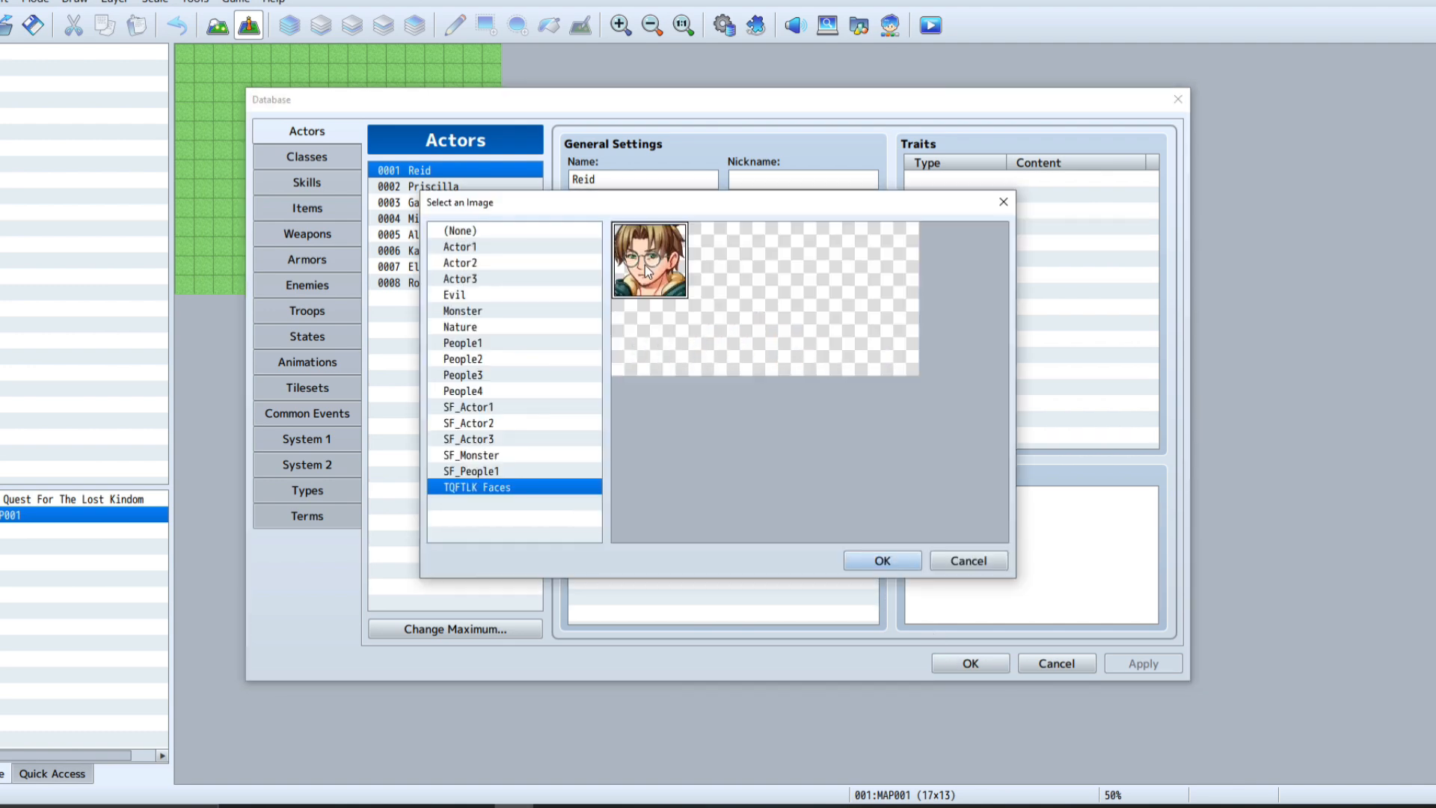
Assign the first actor the custom portrait from TQFTLK Faces and the matching walking character image.
{"action": "double_click", "coordinate": [646, 265]}
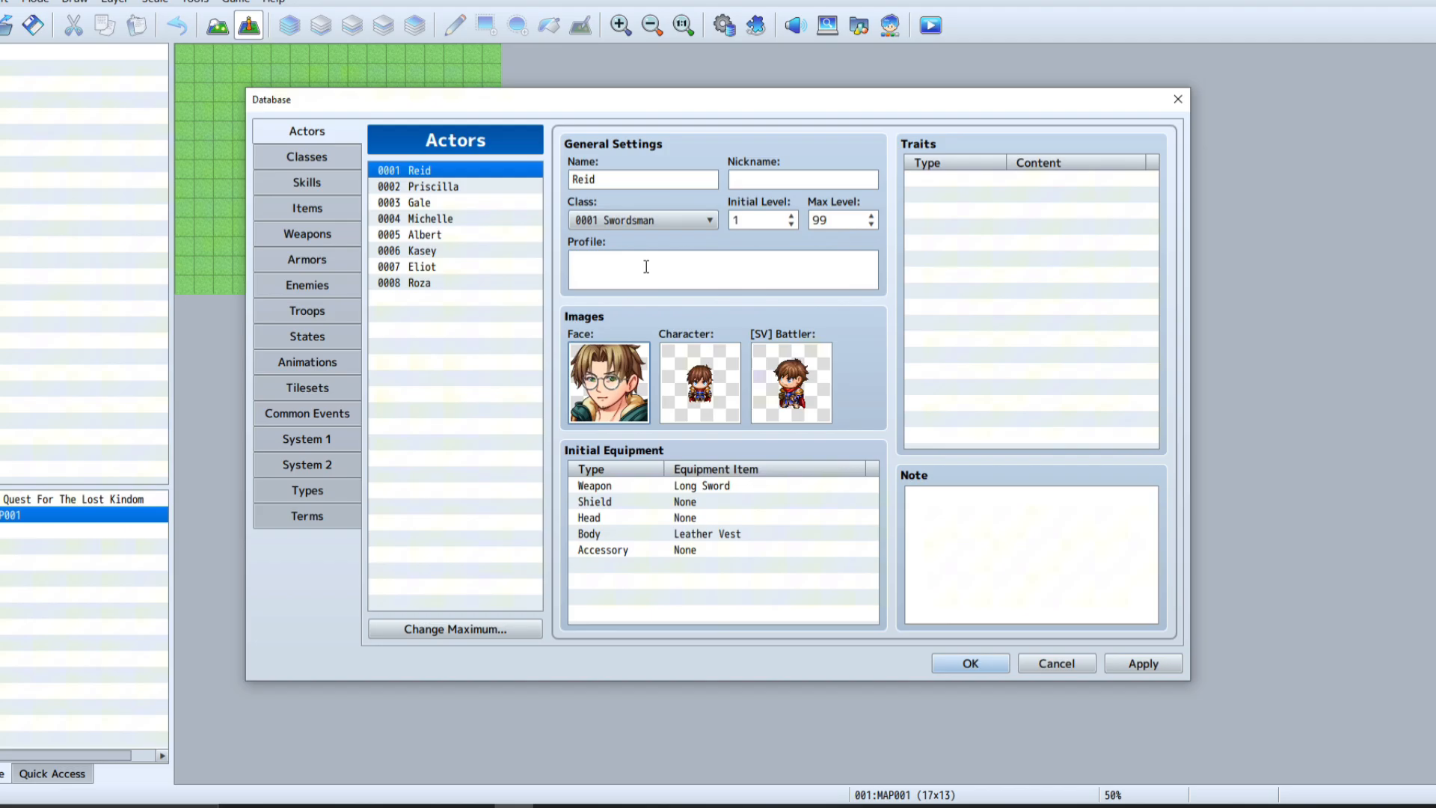
{"action": "double_click", "coordinate": [700, 379]}
Rename the first actor to Rupert.
{"action": "left_click", "coordinate": [623, 178]}
{"action": "key", "text": "BackSpace"}
{"action": "key", "text": "BackSpace"}
{"action": "key", "text": "BackSpace"}
{"action": "key", "text": "BackSpace"}
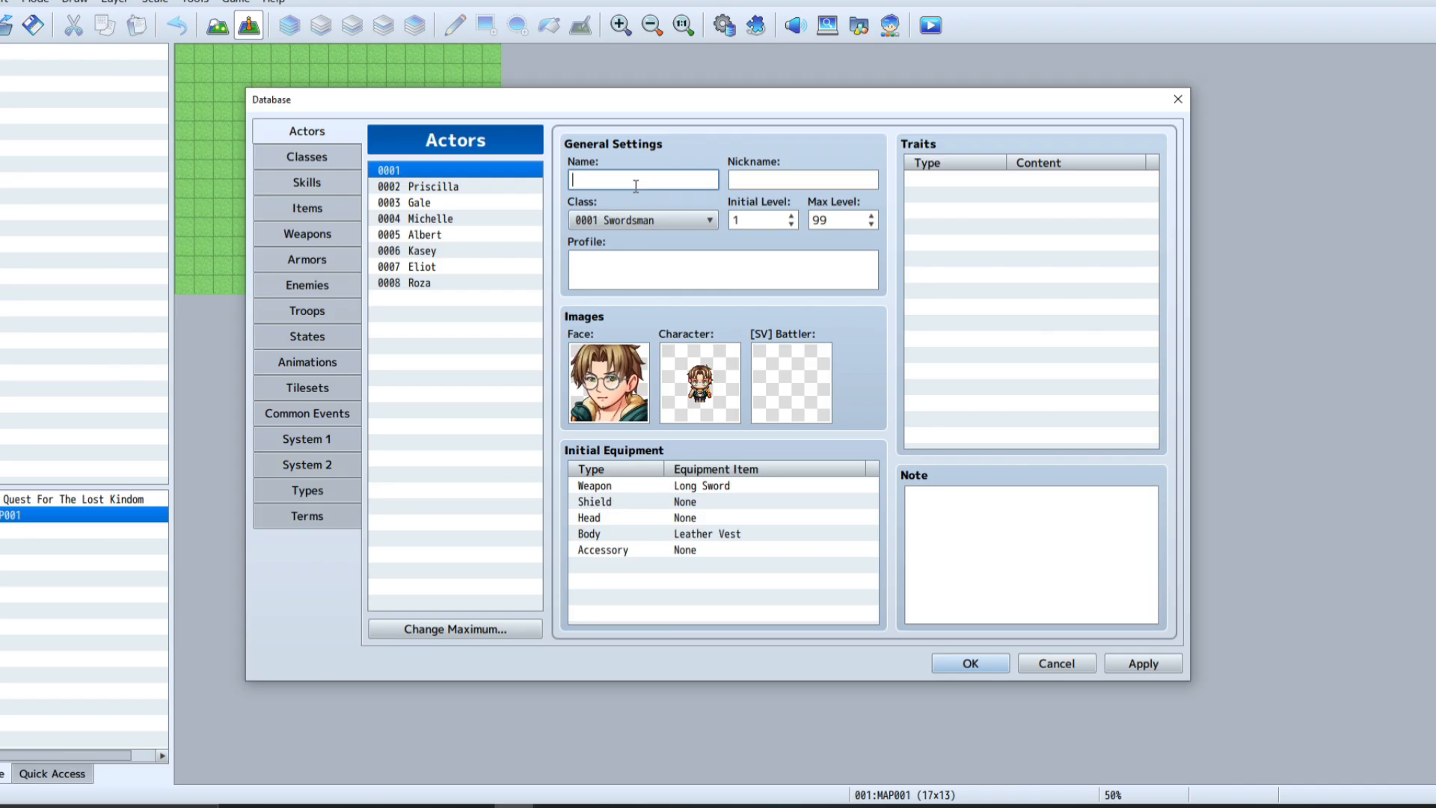
{"action": "type", "text": "Rupur"}
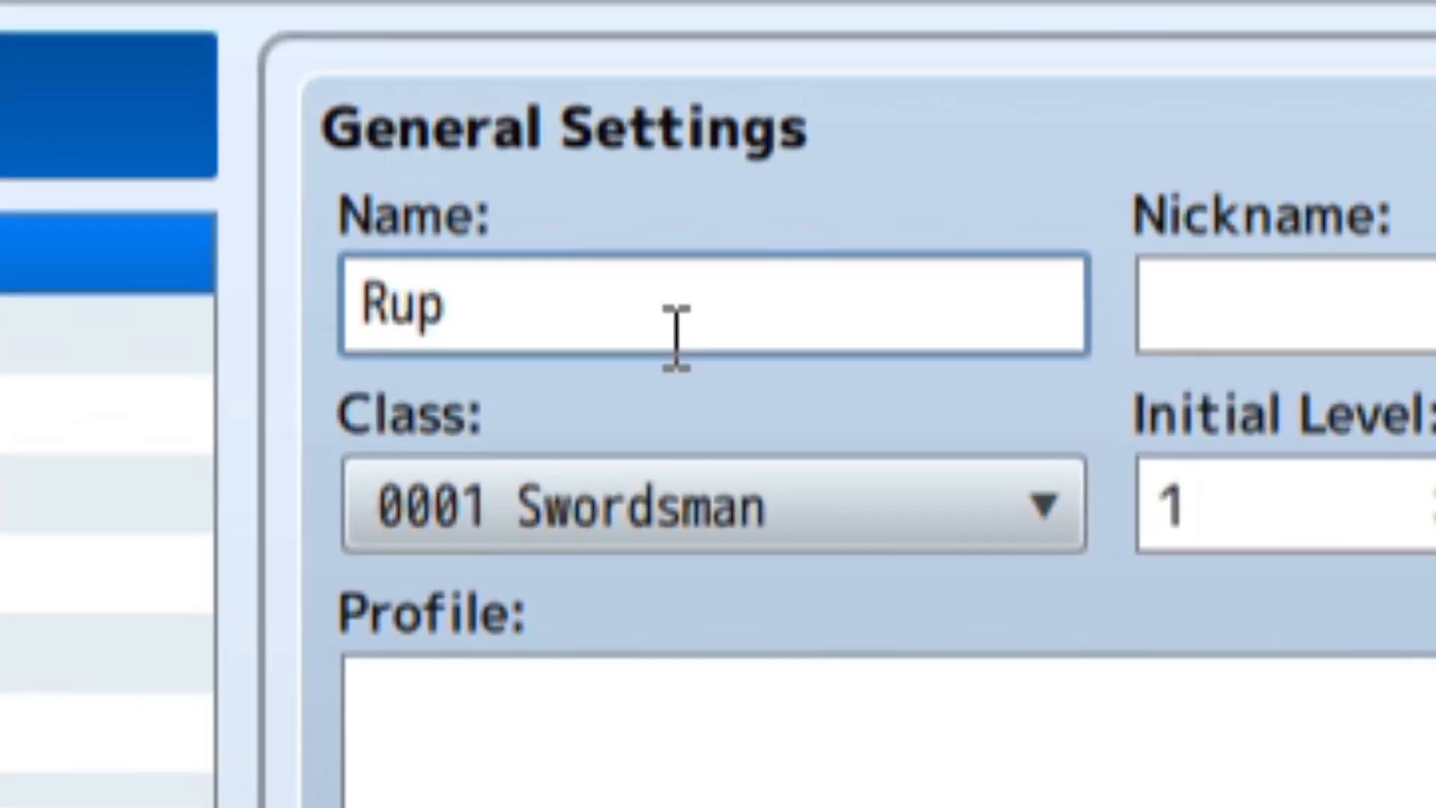
{"action": "type", "text": "d"}
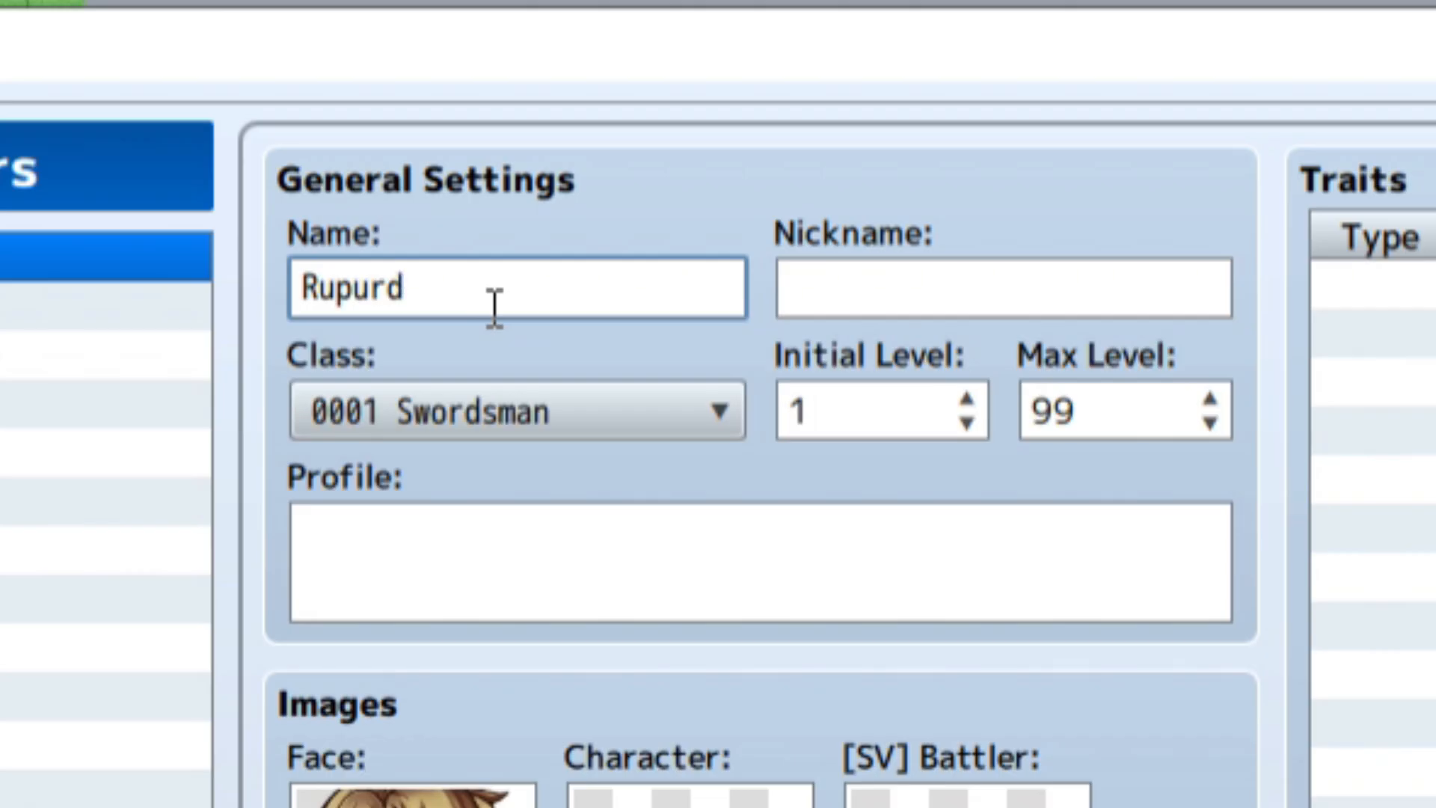
{"action": "key", "text": "BackSpace"}
{"action": "key", "text": "BackSpace"}
{"action": "key", "text": "BackSpace"}
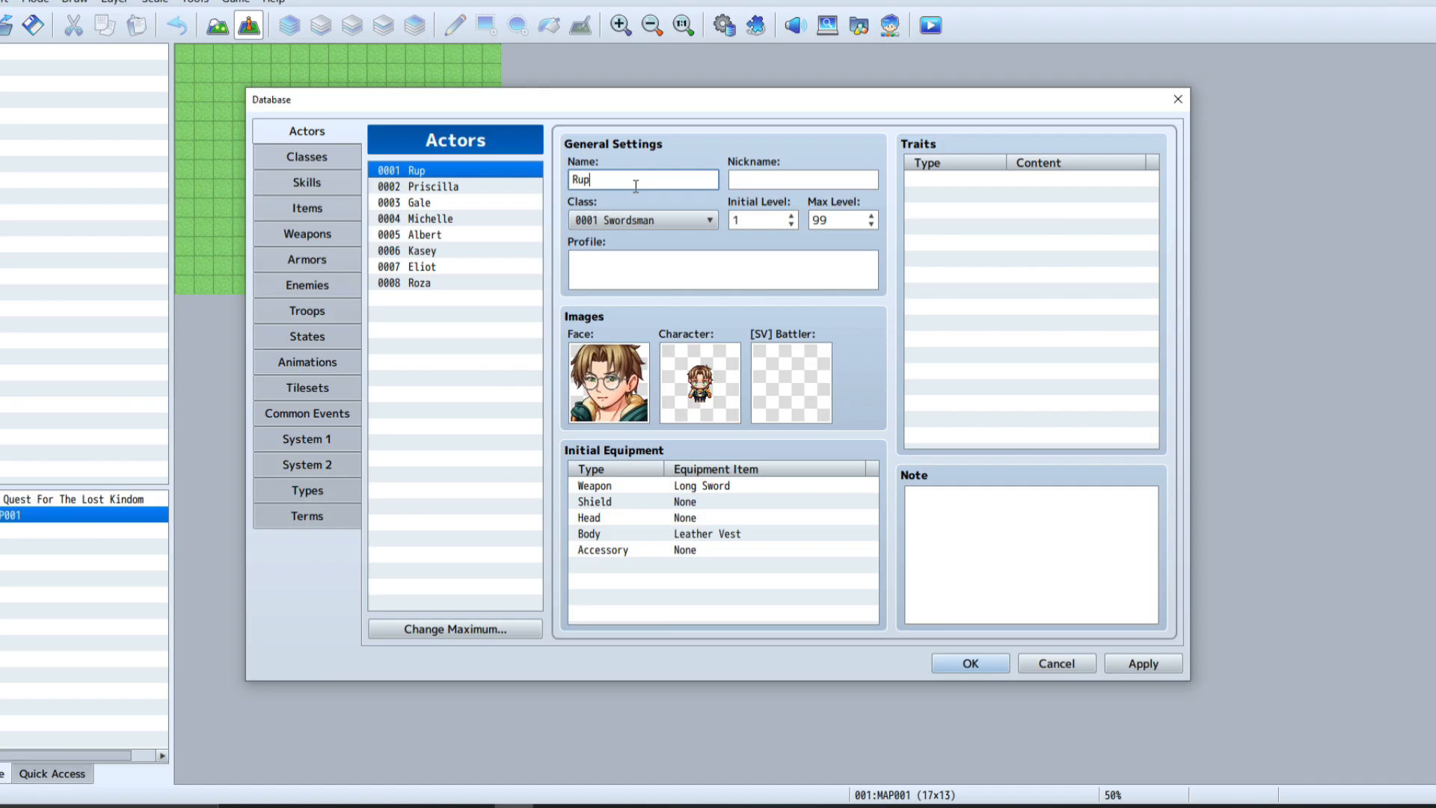
{"action": "type", "text": "ert"}
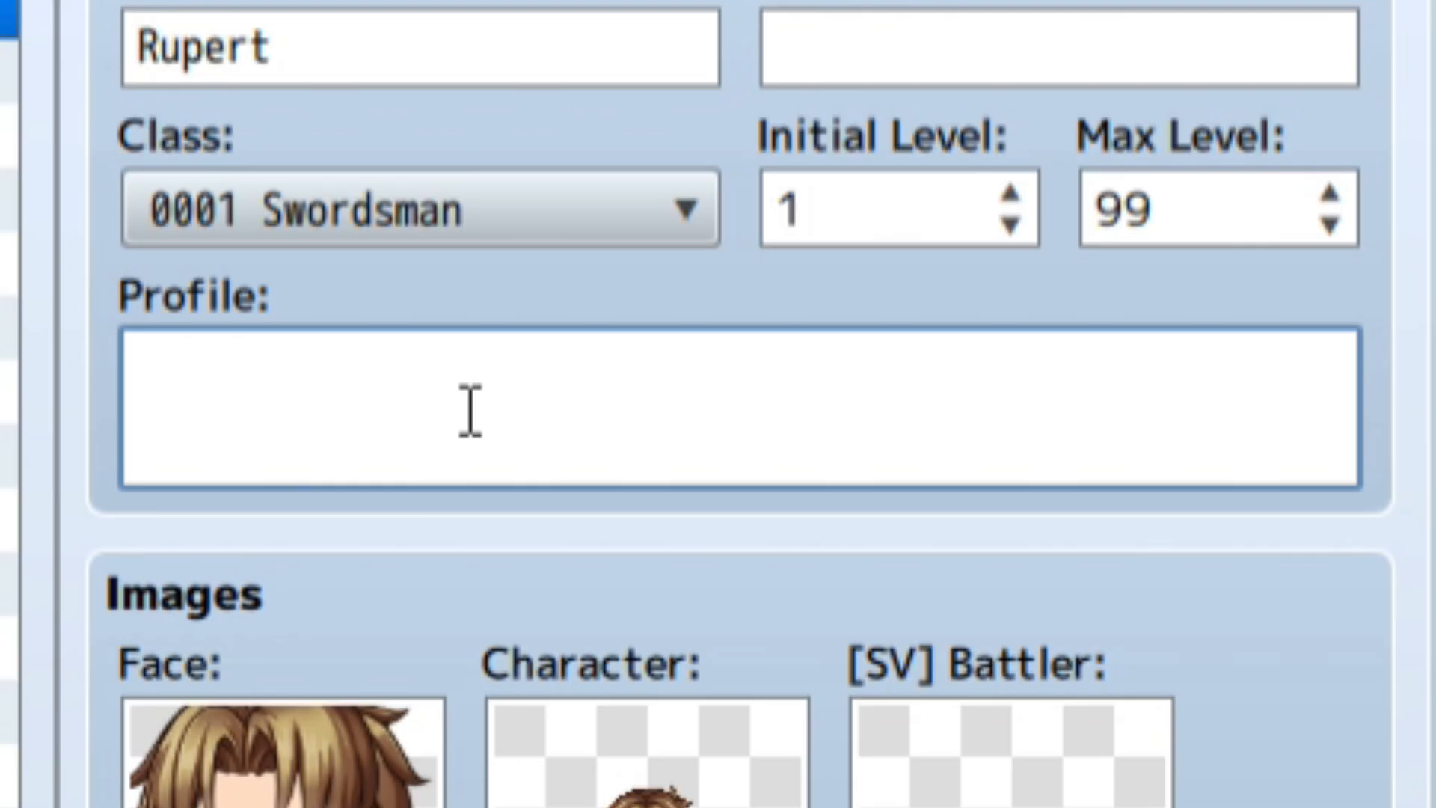
Set the actor's profile to "Rupert is an intellectual historian who wants to find the lost kingdom of Dagothar in pursuit of fame.".
{"action": "type", "text": "Rupert is an int"}
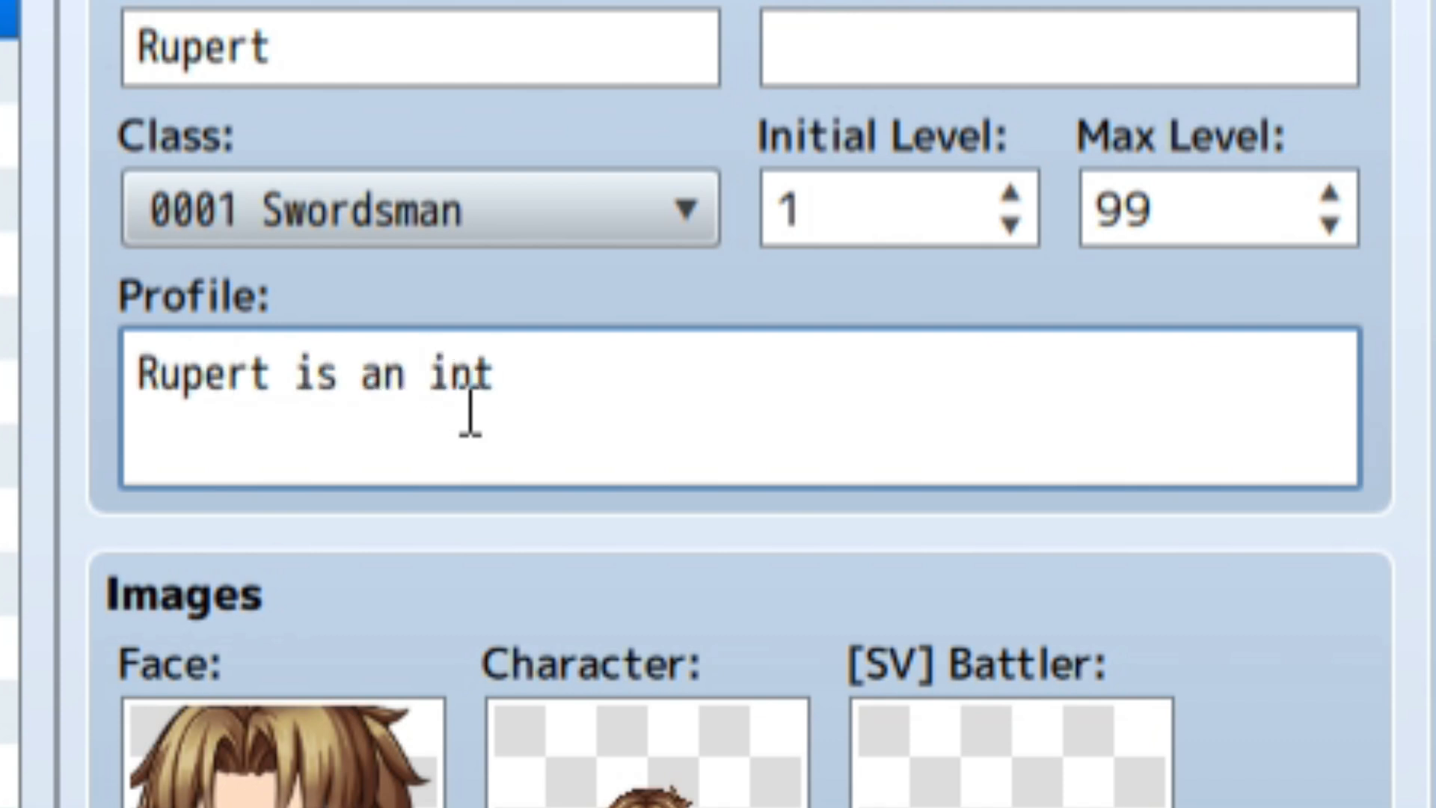
{"action": "type", "text": "ellectual historian who wants to find the lost kingdom of Dagothar in pursuit of fame."}
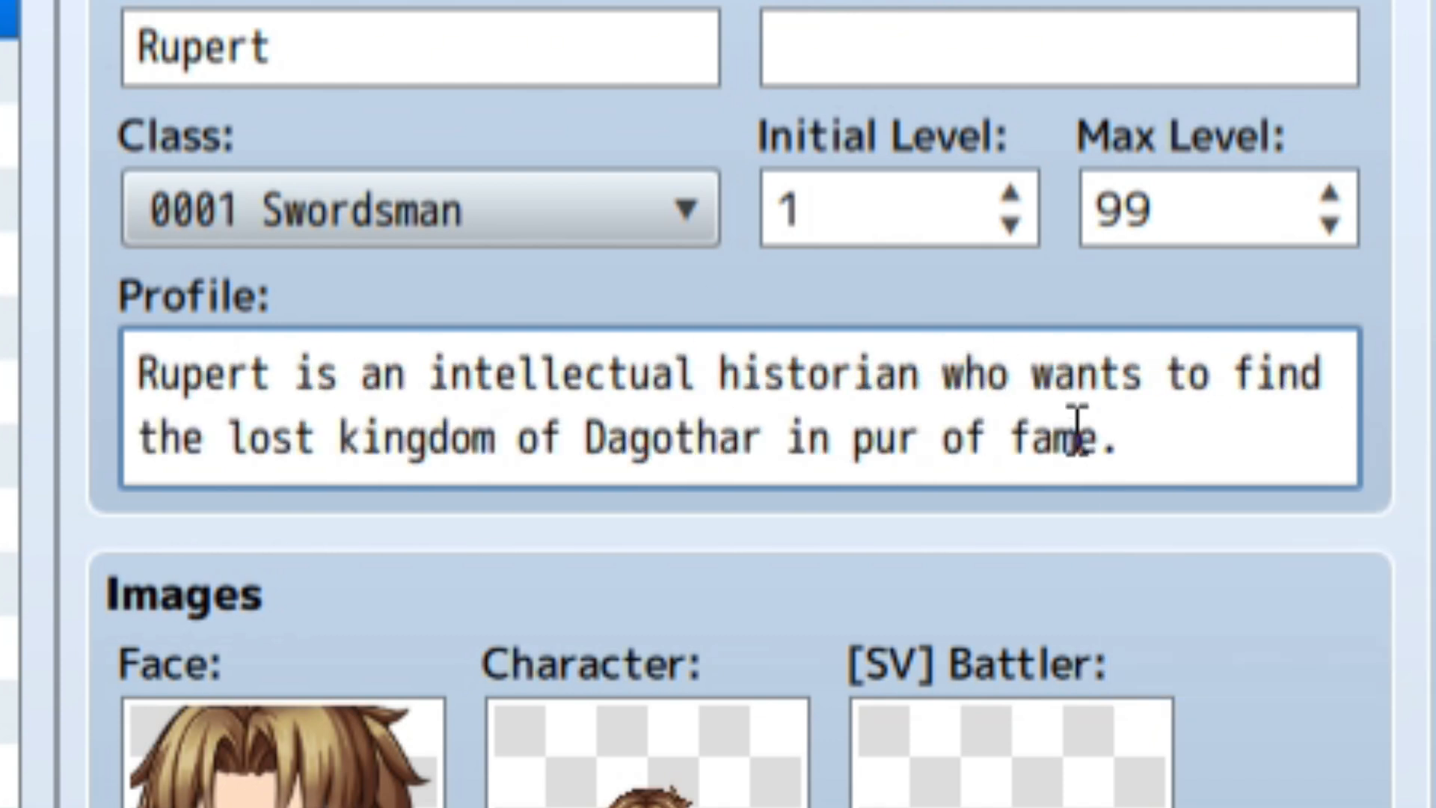
{"action": "left_click", "coordinate": [919, 435]}
{"action": "type", "text": "suit"}
{"action": "left_click", "coordinate": [1347, 434]}
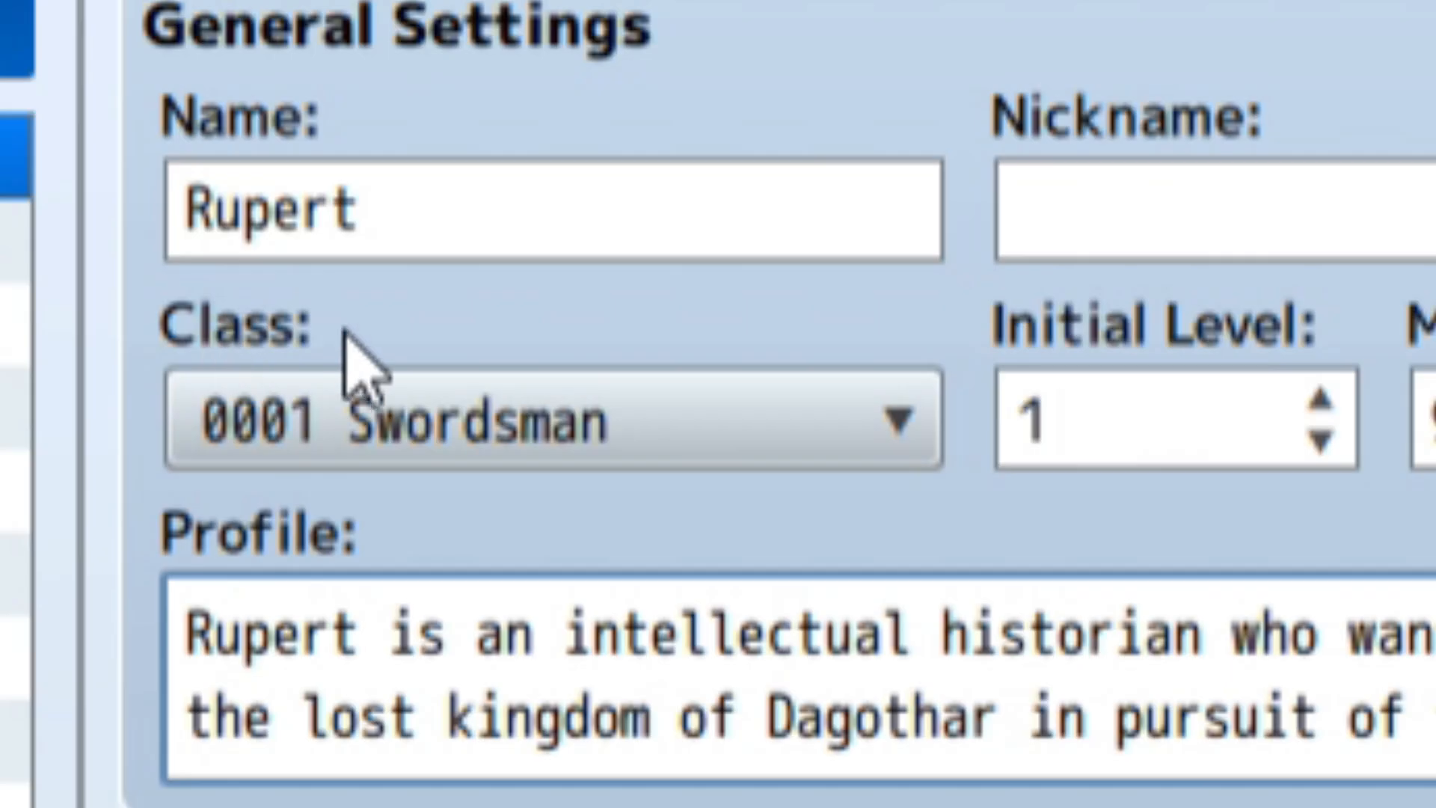
Choose 0001 Swordsman as Rupert's class.
{"action": "left_click", "coordinate": [731, 427]}
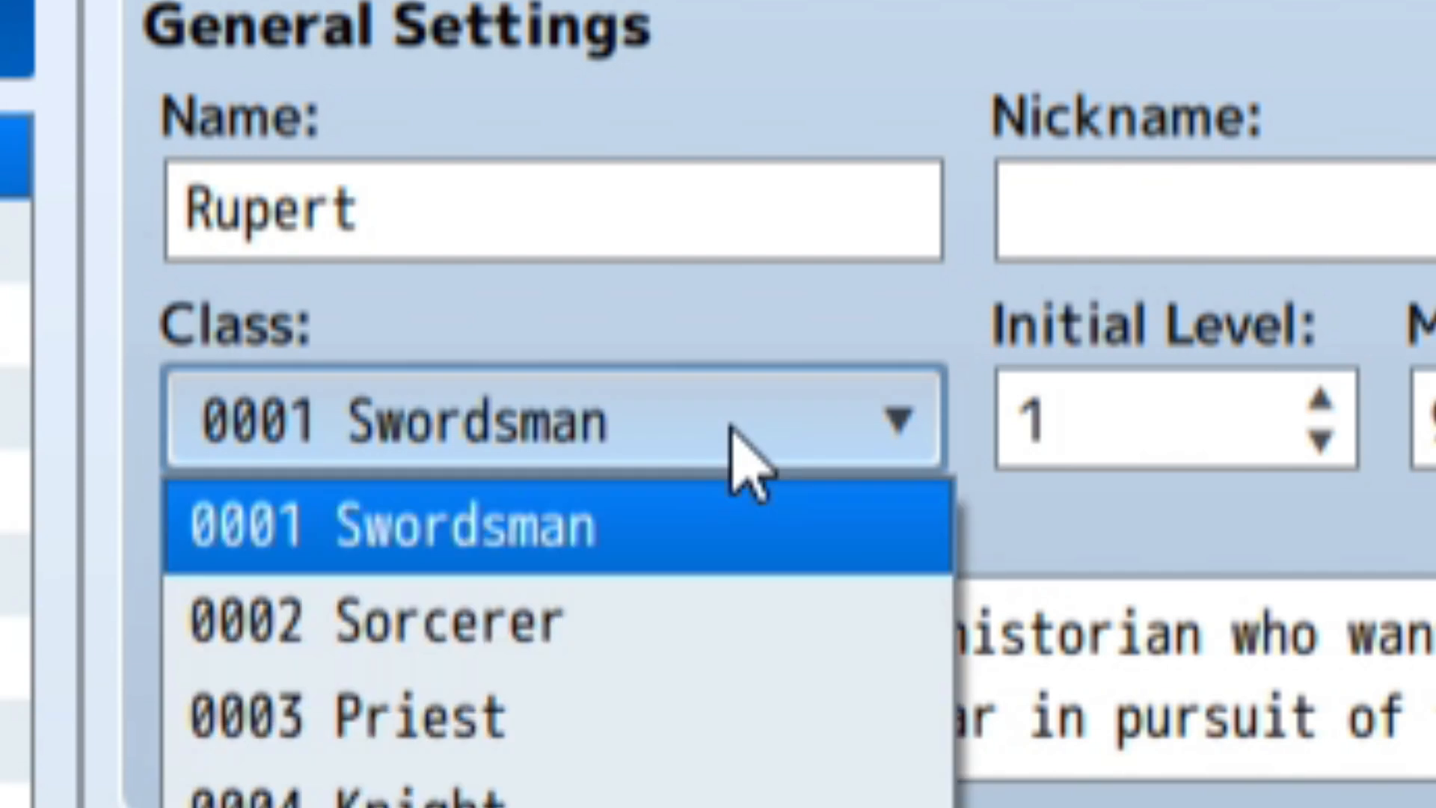
{"action": "left_click", "coordinate": [733, 527]}
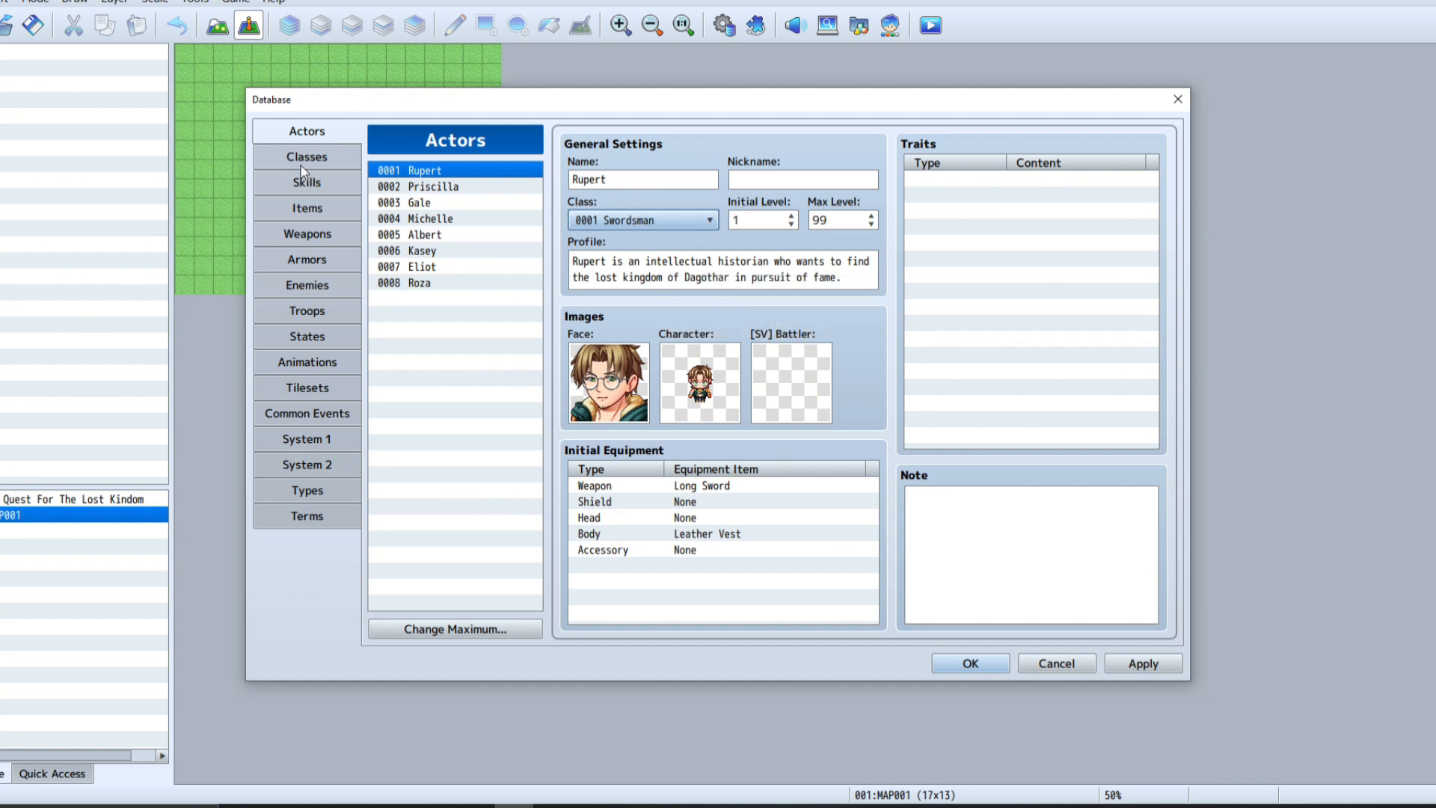
Examine the database's class settings and the enemy skills from Dual Attack to Bodyslam.
{"action": "left_click", "coordinate": [303, 160]}
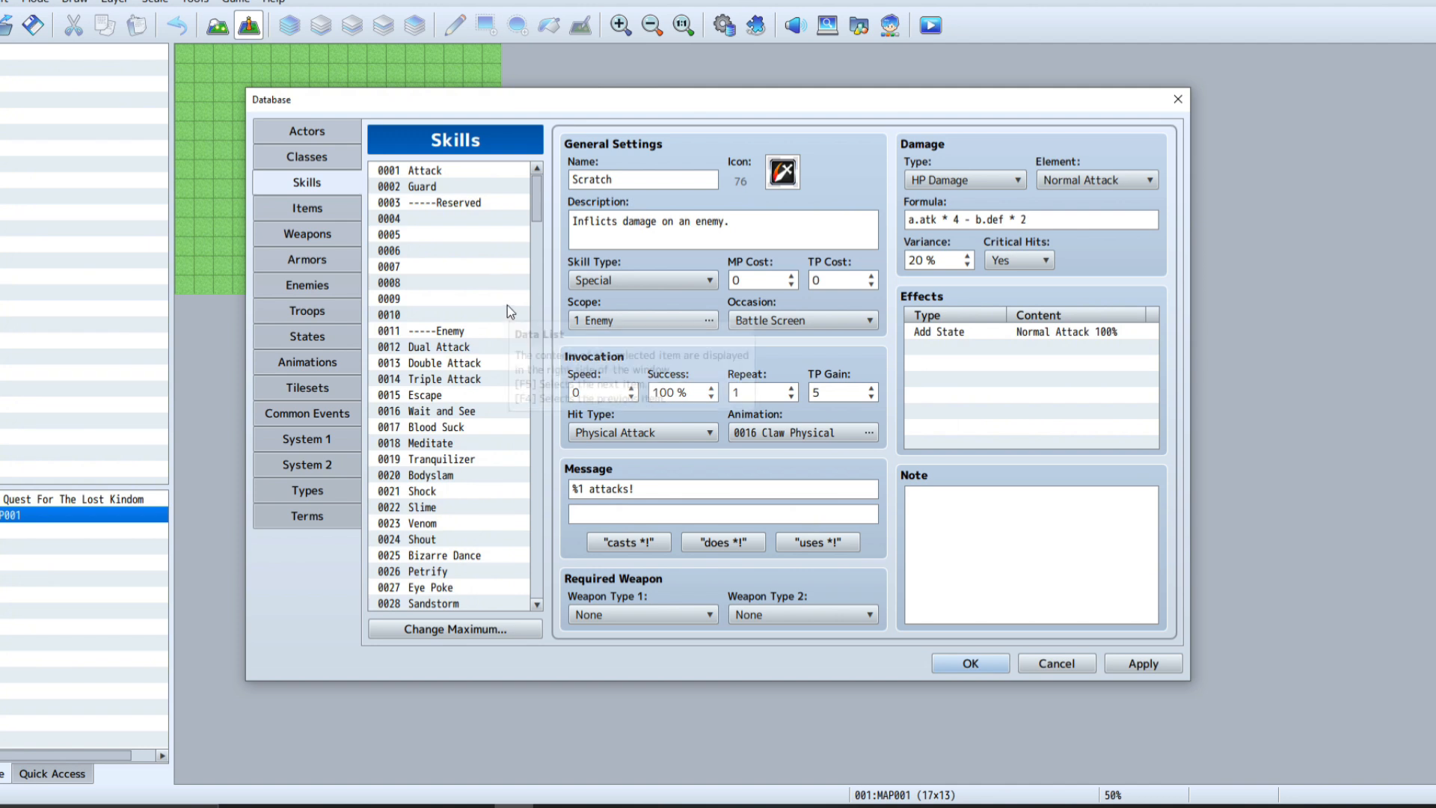
{"action": "left_click", "coordinate": [471, 346]}
{"action": "left_click", "coordinate": [457, 363]}
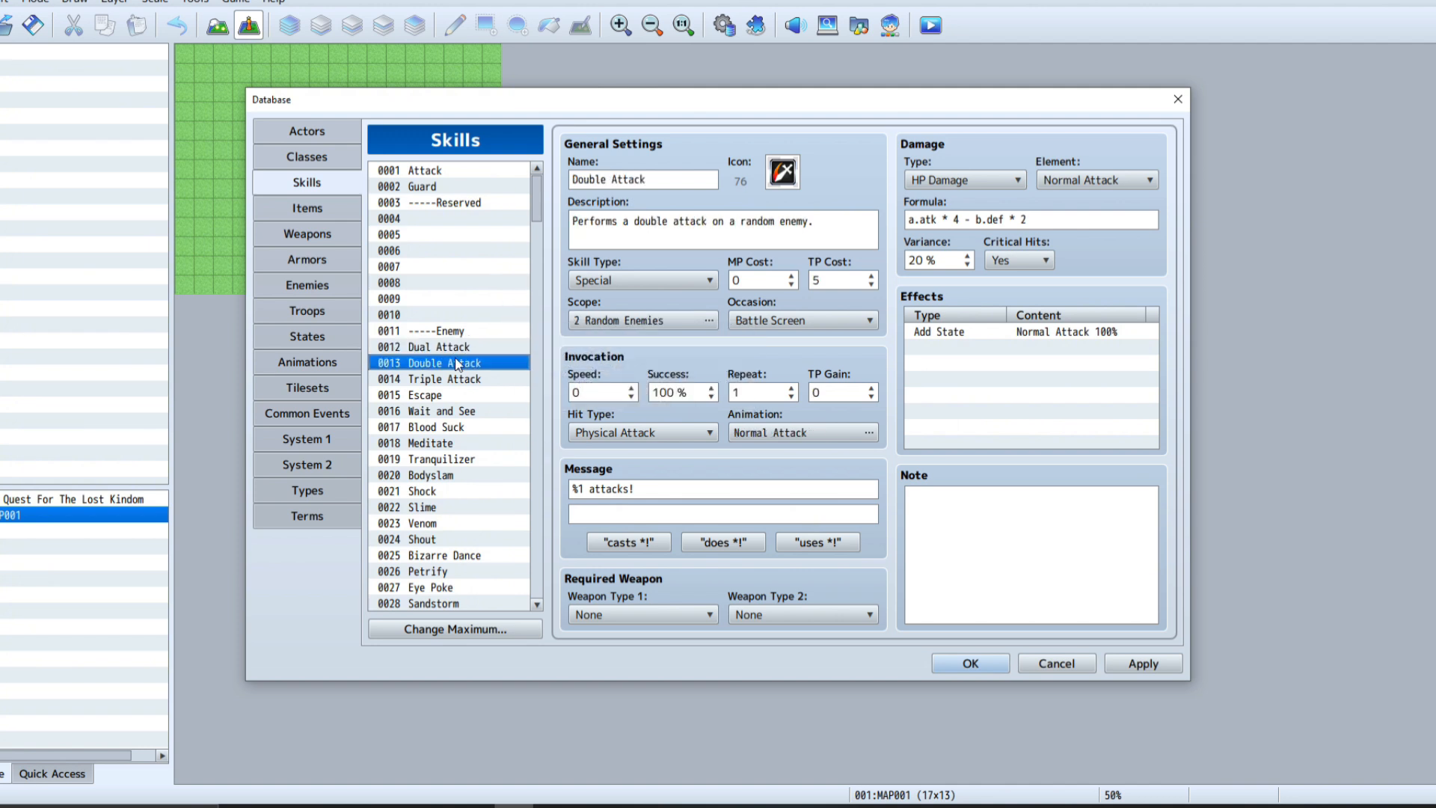
{"action": "left_click", "coordinate": [455, 379]}
{"action": "left_click", "coordinate": [453, 395]}
{"action": "scroll", "coordinate": [453, 389], "scroll_direction": "down", "scroll_amount": 2}
{"action": "left_click", "coordinate": [453, 379]}
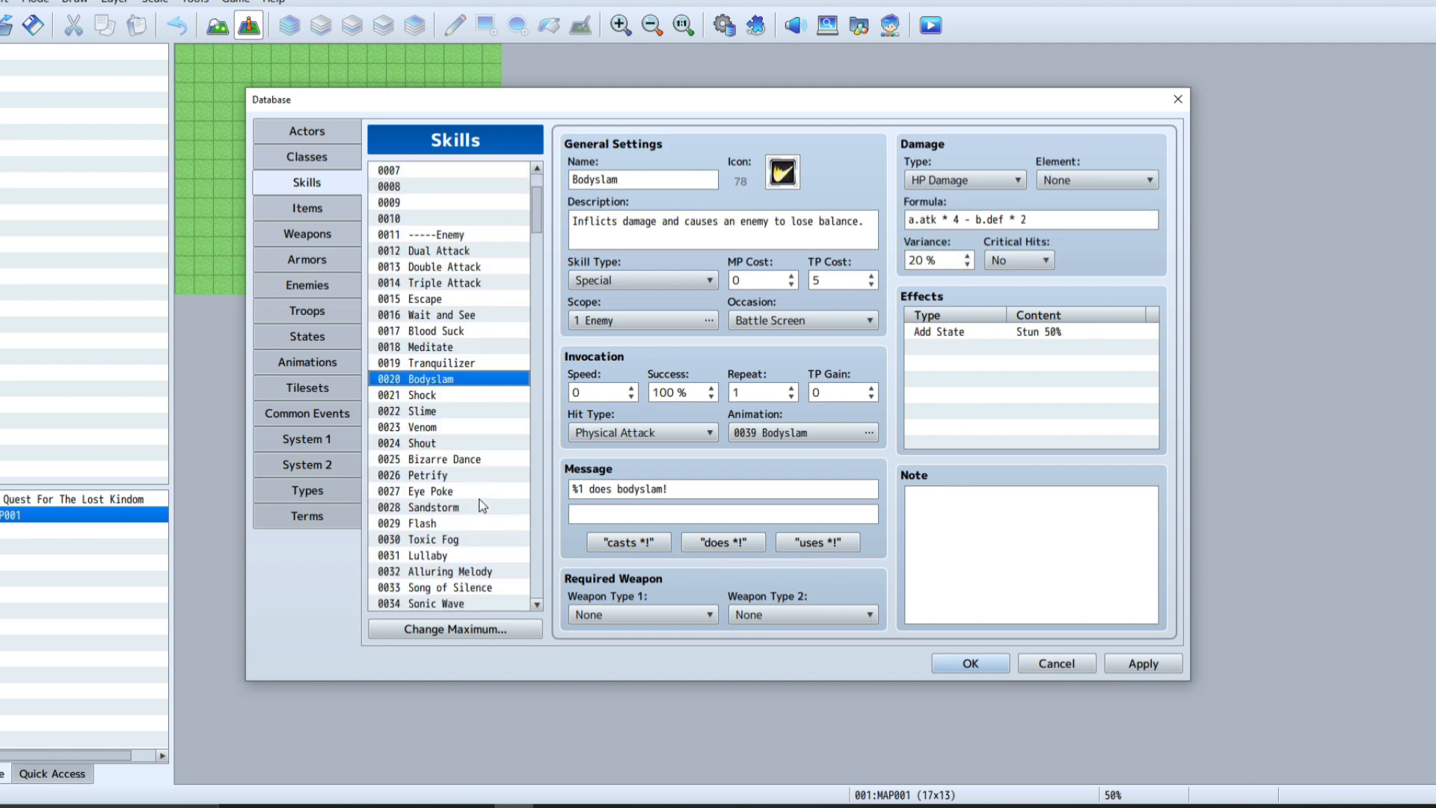
{"action": "scroll", "coordinate": [454, 542], "scroll_direction": "down", "scroll_amount": 1}
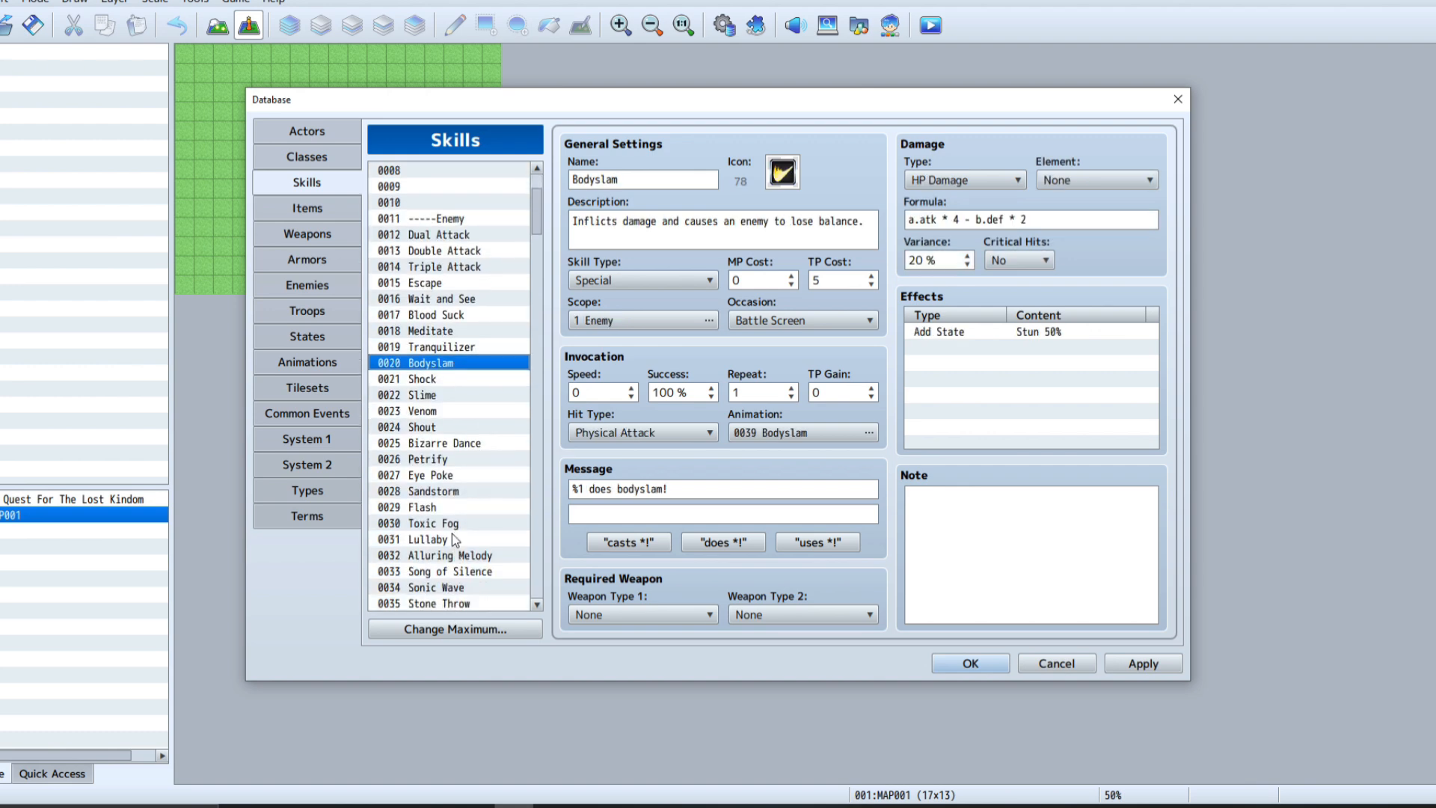
Rename the Lullaby skill to Lecture.
{"action": "left_click", "coordinate": [452, 538]}
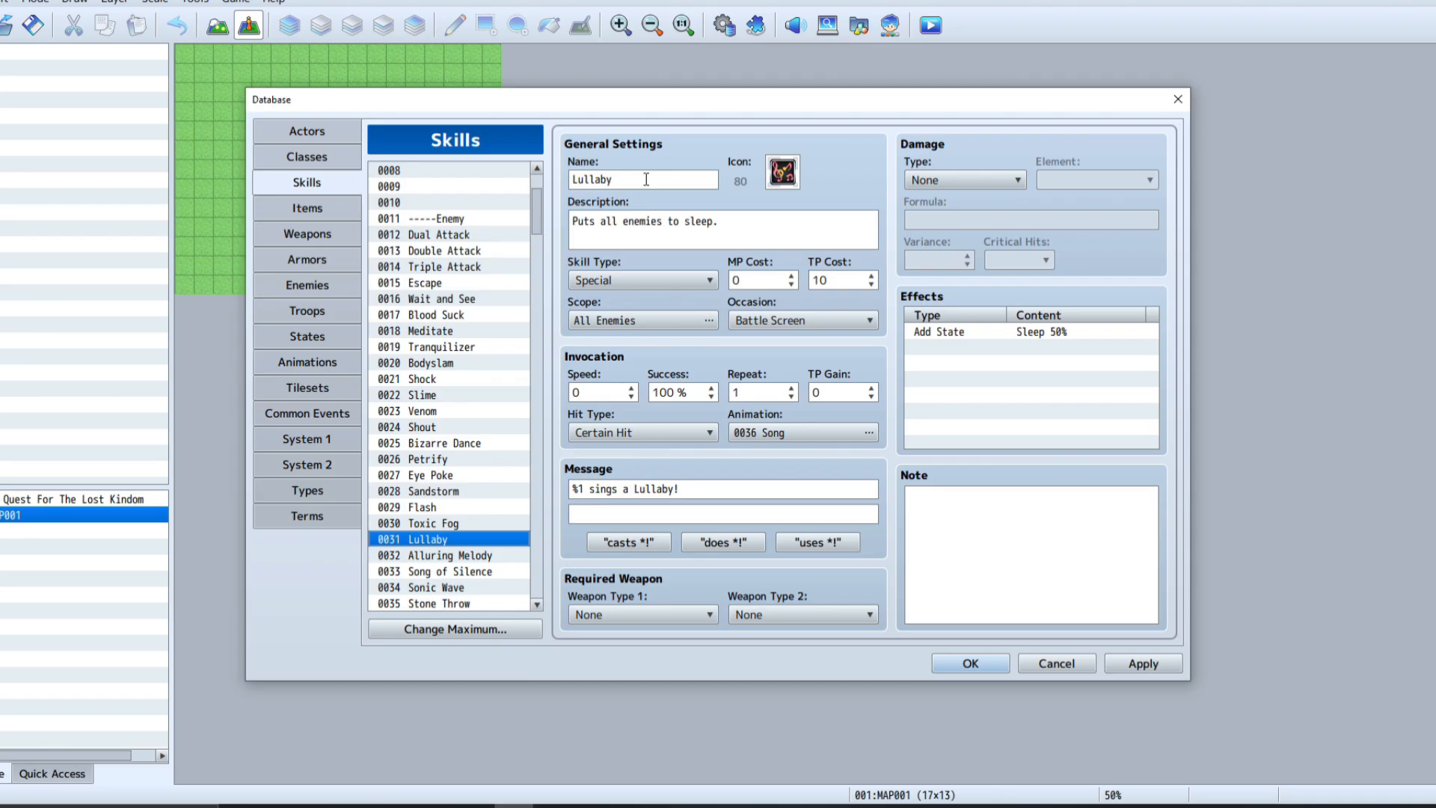
{"action": "left_click_drag", "start_coordinate": [524, 244], "coordinate": [129, 277]}
{"action": "key", "text": "BackSpace"}
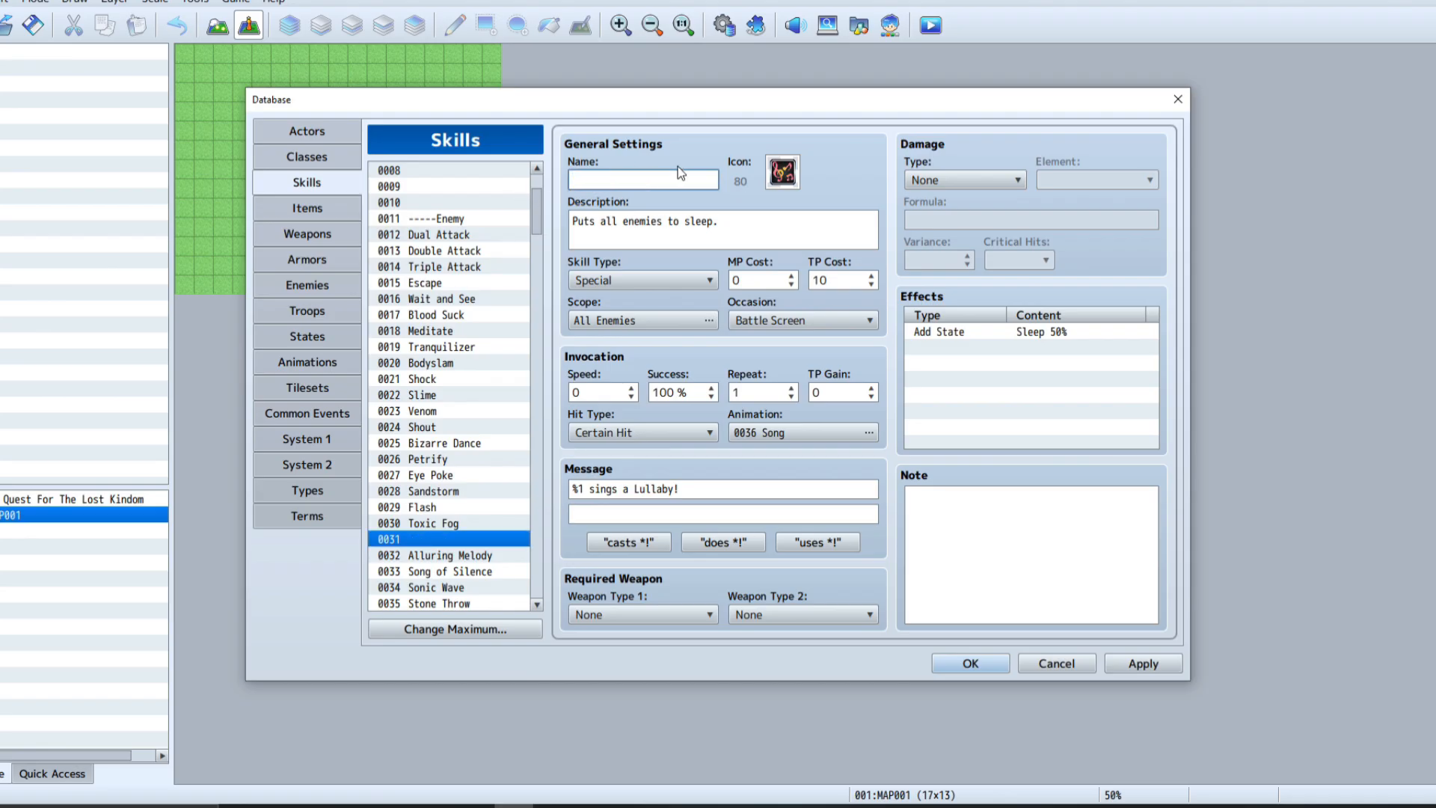
{"action": "type", "text": "Lecture"}
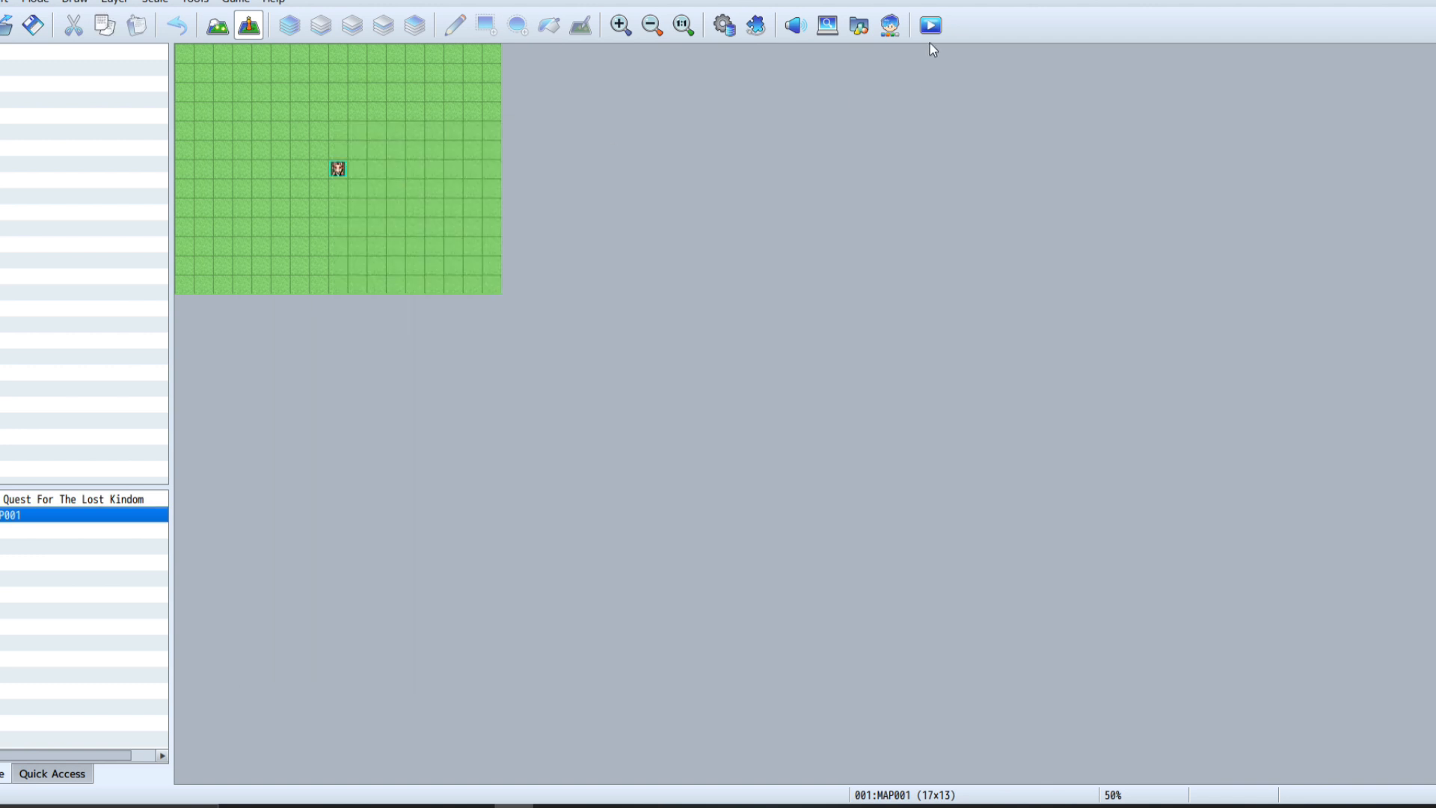
Run a playtest and start a new game from the title screen.
{"action": "left_click", "coordinate": [931, 26]}
{"action": "left_click", "coordinate": [680, 417]}
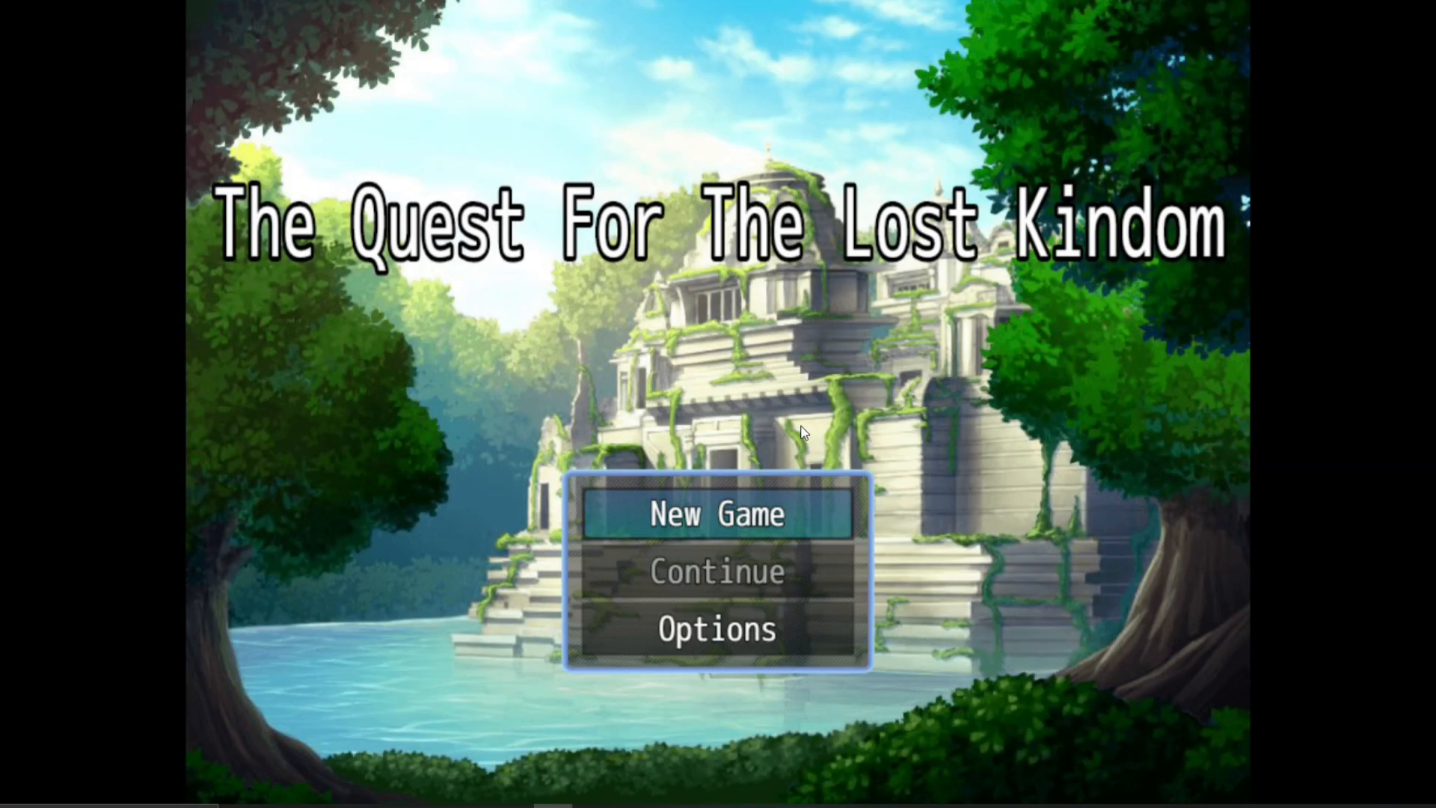
{"action": "left_click", "coordinate": [750, 524]}
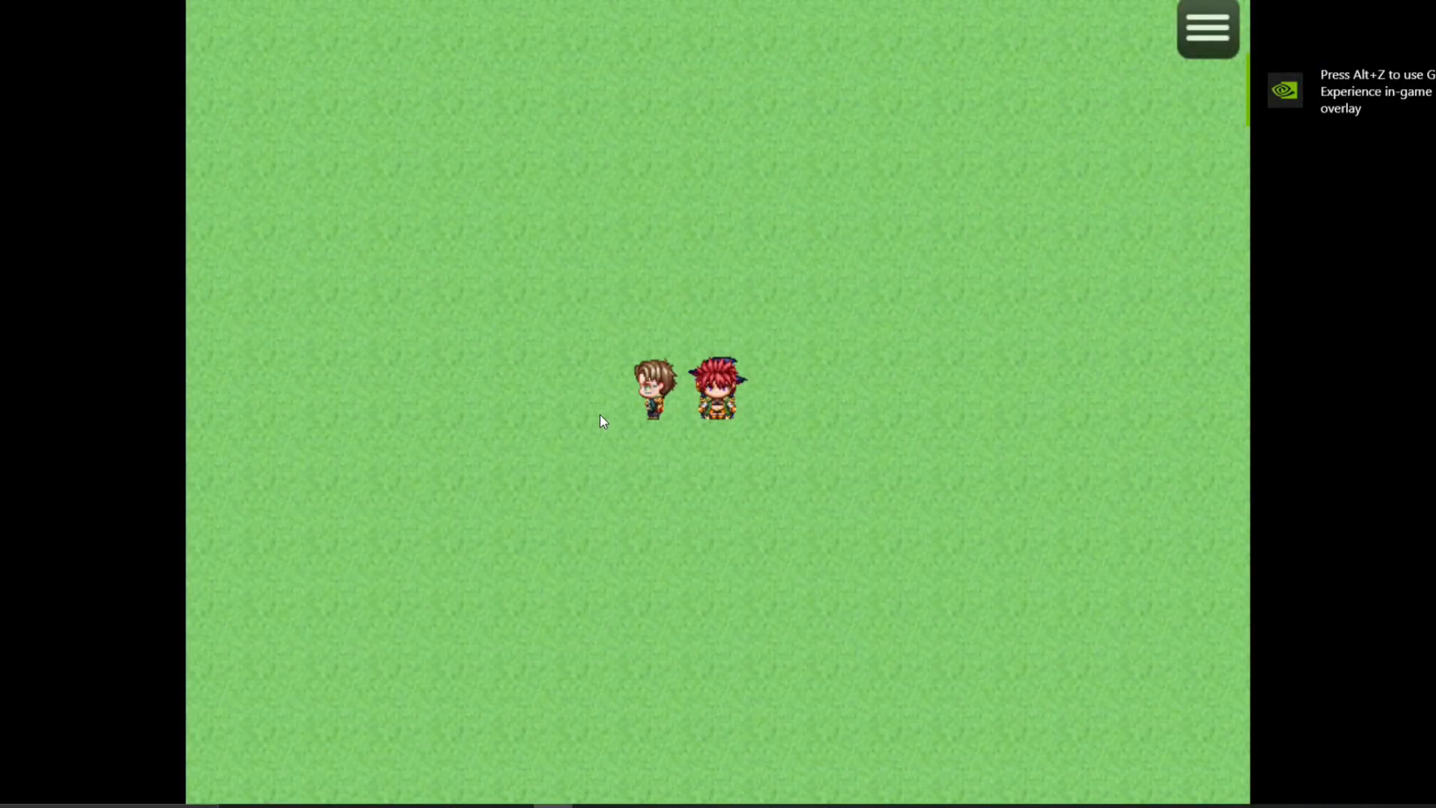
Walk the party across the grass map and close the playtest.
{"action": "left_click", "coordinate": [599, 544]}
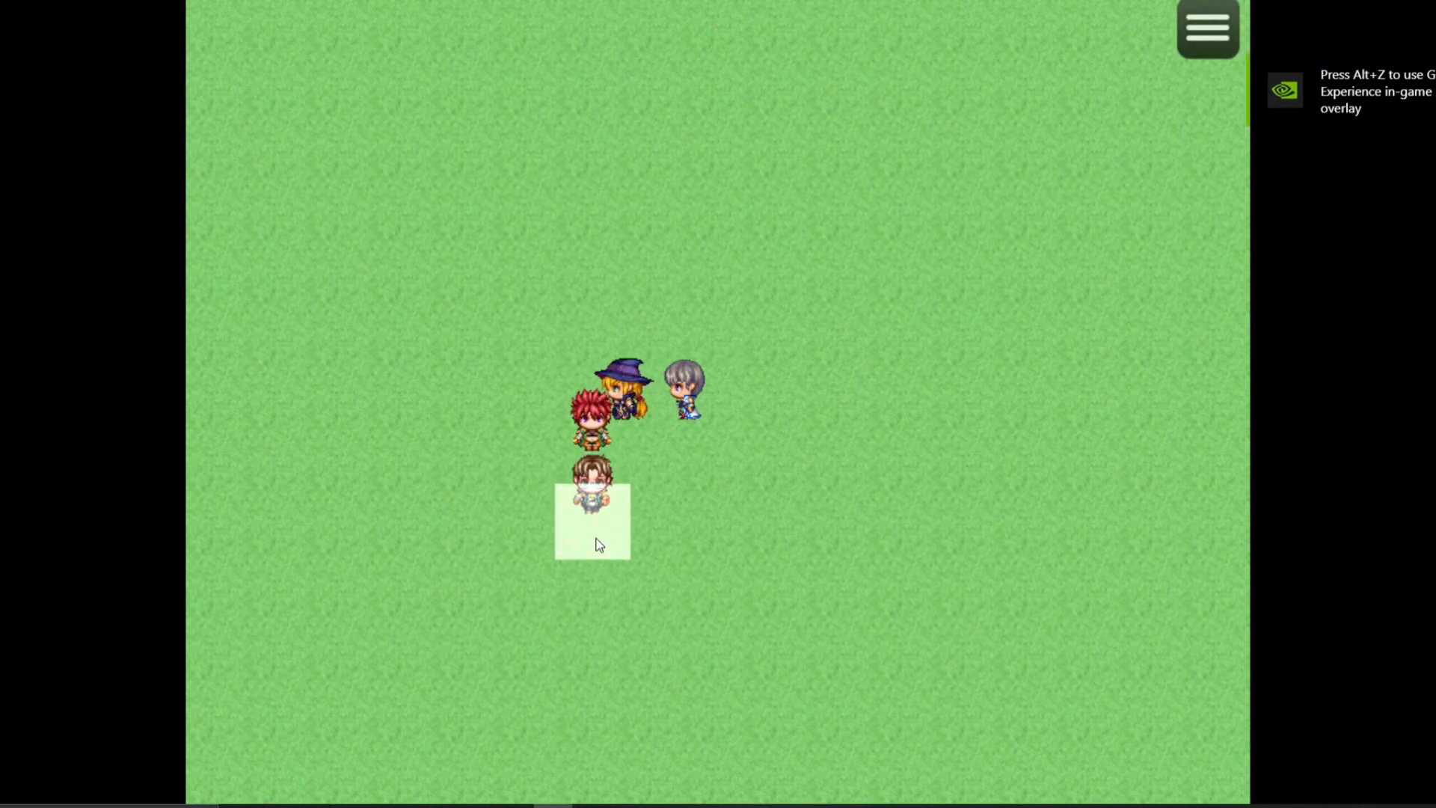
{"action": "left_click", "coordinate": [663, 600]}
{"action": "left_click", "coordinate": [671, 697]}
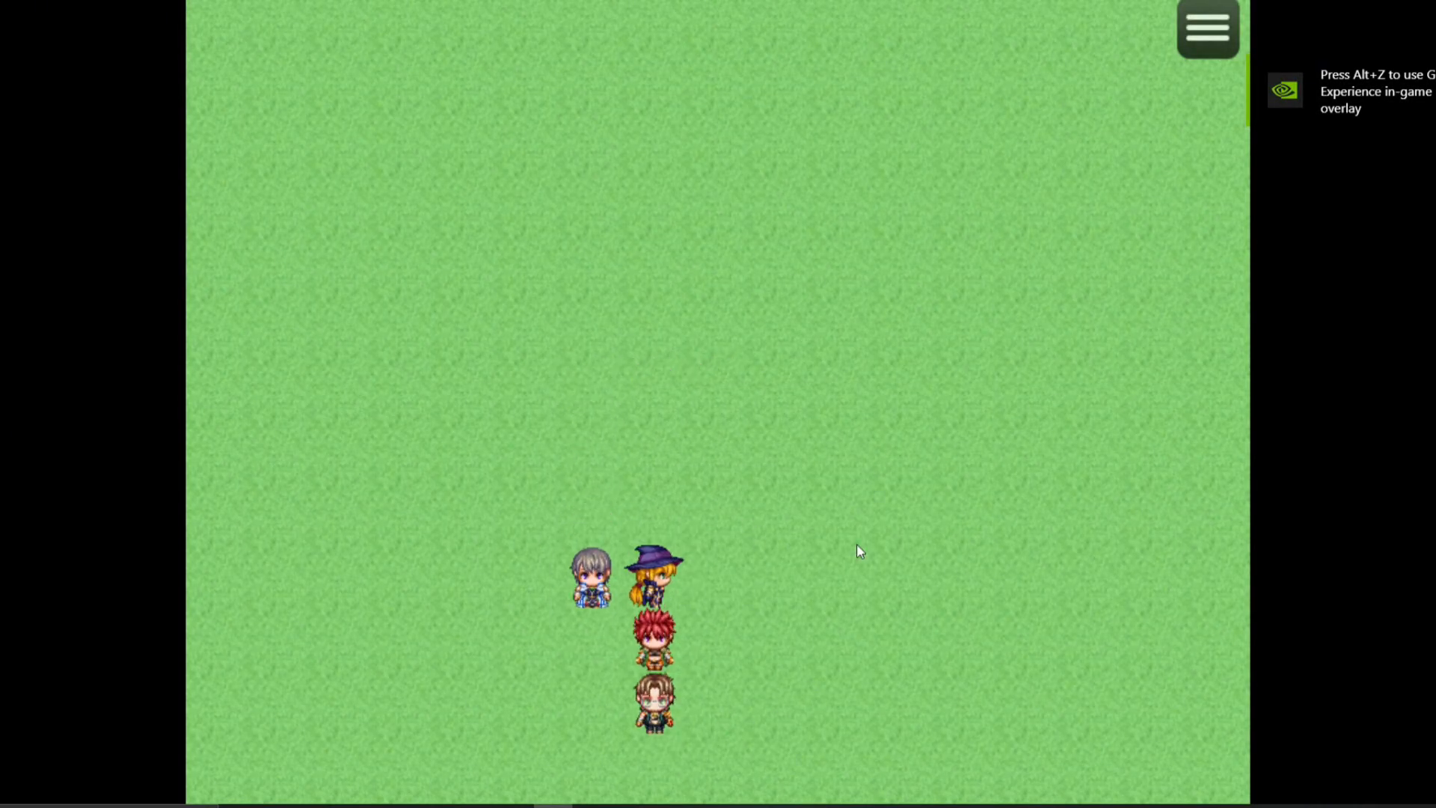
{"action": "key", "text": "alt+F4"}
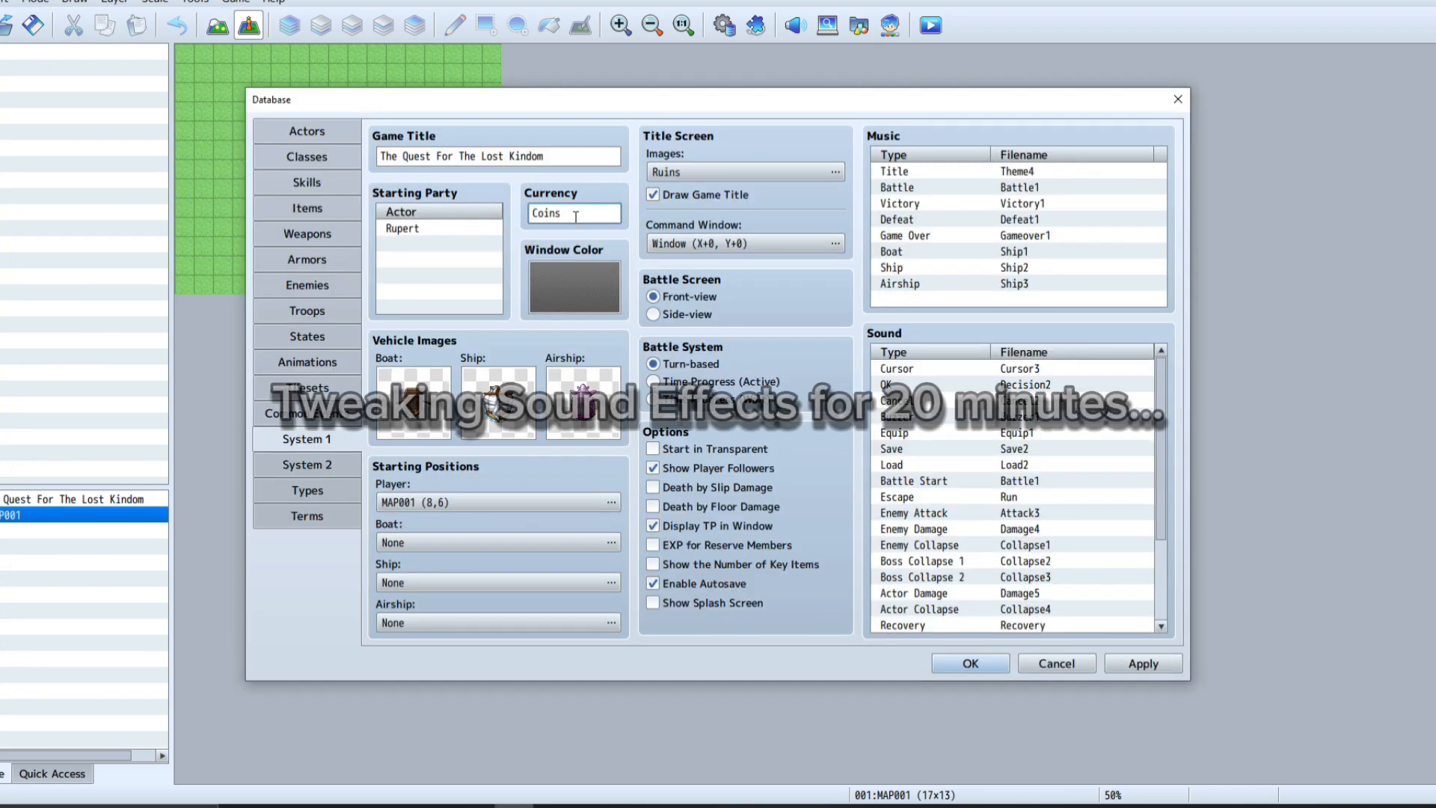
Set the title music to Castle2 and the battle music to Field1.
{"action": "left_click", "coordinate": [746, 172]}
{"action": "double_click", "coordinate": [1018, 188]}
{"action": "scroll", "coordinate": [1035, 266], "scroll_direction": "down", "scroll_amount": 3}
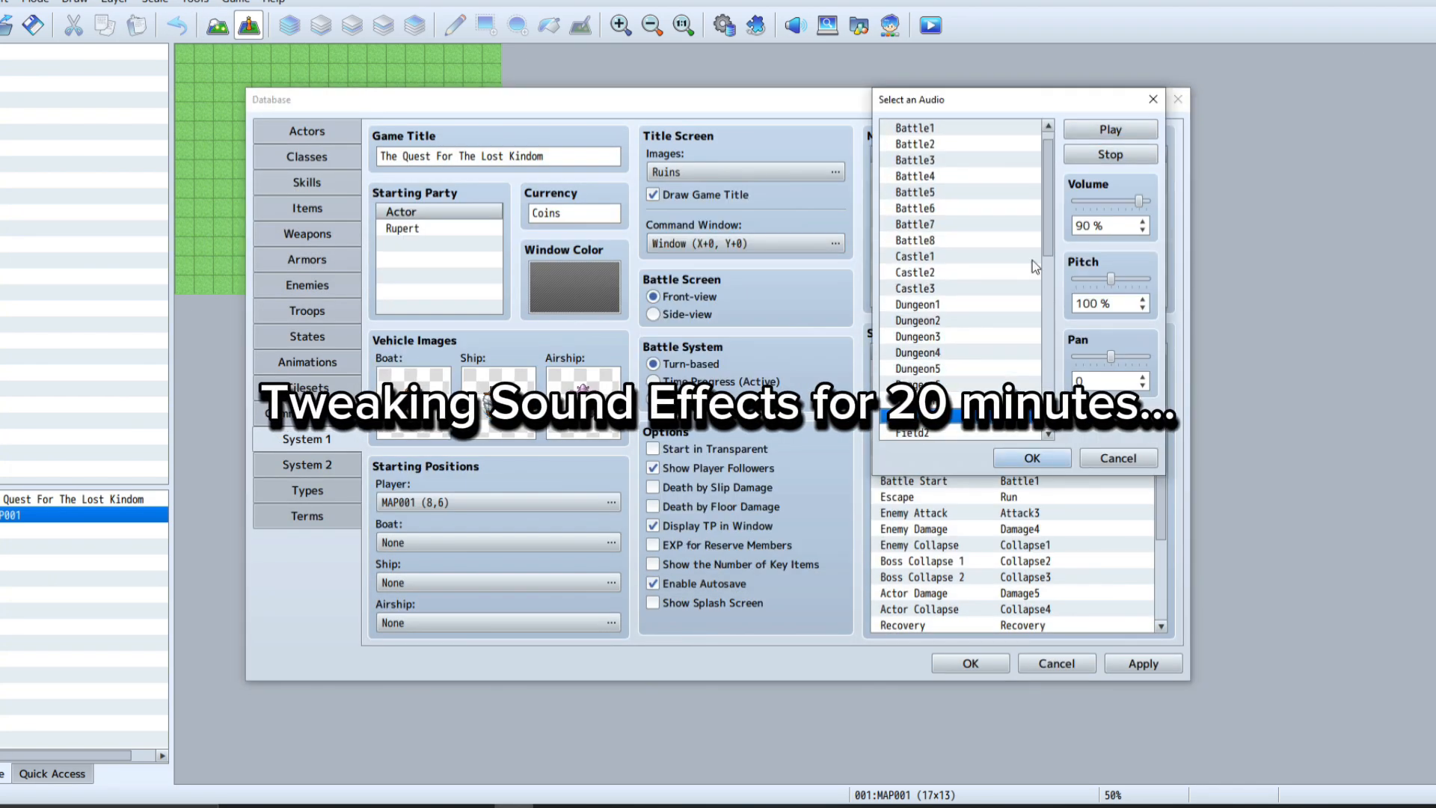
Set the victory music to Like and the defeat music to Horror.
{"action": "double_click", "coordinate": [1022, 204]}
{"action": "scroll", "coordinate": [965, 262], "scroll_direction": "up", "scroll_amount": 5}
{"action": "left_click", "coordinate": [913, 144]}
{"action": "left_click", "coordinate": [1095, 137]}
{"action": "left_click", "coordinate": [912, 304]}
{"action": "left_click", "coordinate": [1032, 458]}
Set the game over music to Fanfare3 and the boat music to Castle2.
{"action": "double_click", "coordinate": [1018, 235]}
{"action": "left_click", "coordinate": [918, 240]}
{"action": "left_click", "coordinate": [1032, 457]}
Audition the cursor sound effects and choose new sounds for the Cursor and Cancel events.
{"action": "double_click", "coordinate": [1018, 369]}
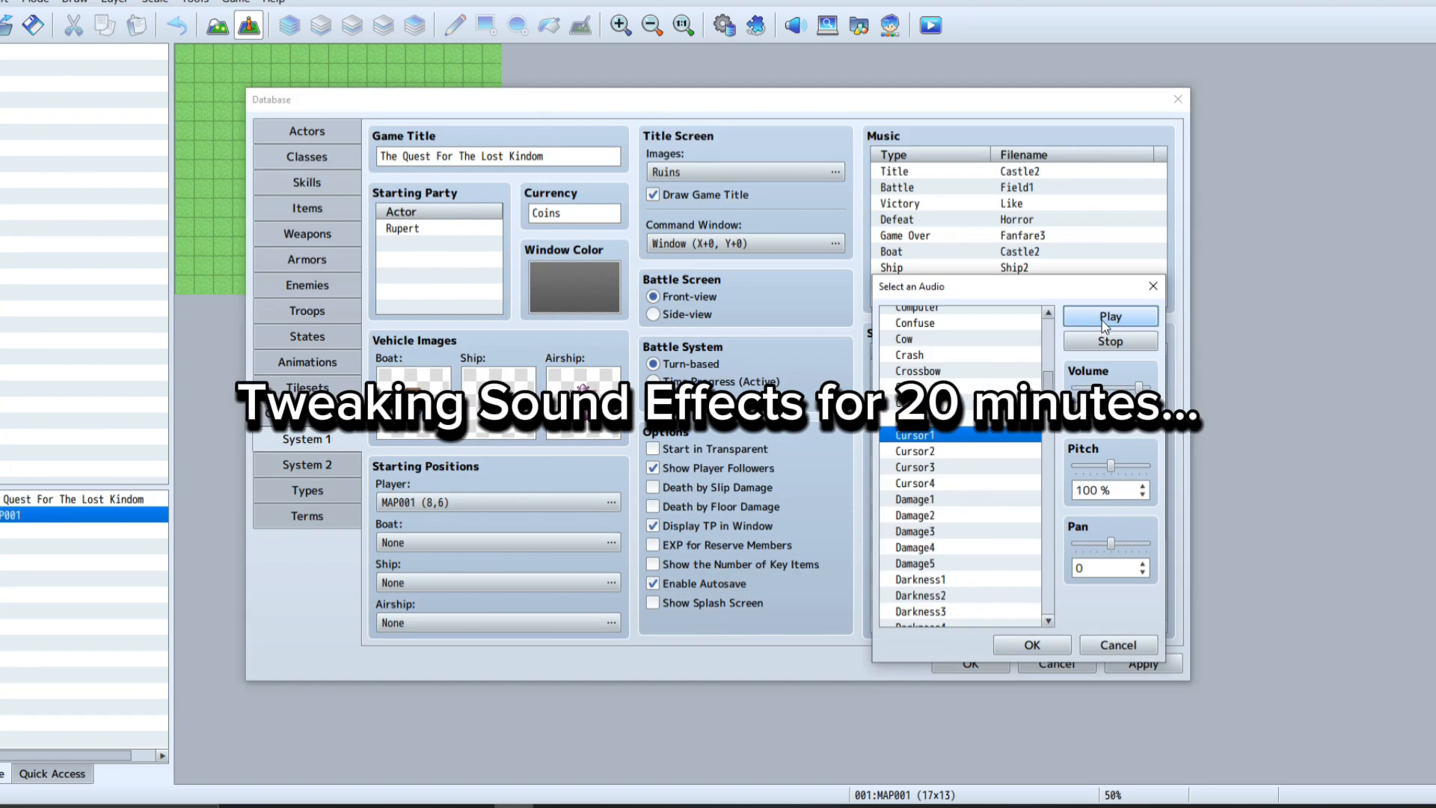
{"action": "double_click", "coordinate": [1015, 401]}
{"action": "left_click", "coordinate": [1032, 644]}
Preview candidate effects such as Devil3 and assign a new sound to the Equip event.
{"action": "double_click", "coordinate": [1002, 440]}
{"action": "left_click", "coordinate": [923, 513]}
{"action": "left_click", "coordinate": [1112, 316]}
{"action": "scroll", "coordinate": [939, 524], "scroll_direction": "up", "scroll_amount": 20}
{"action": "left_click", "coordinate": [931, 499]}
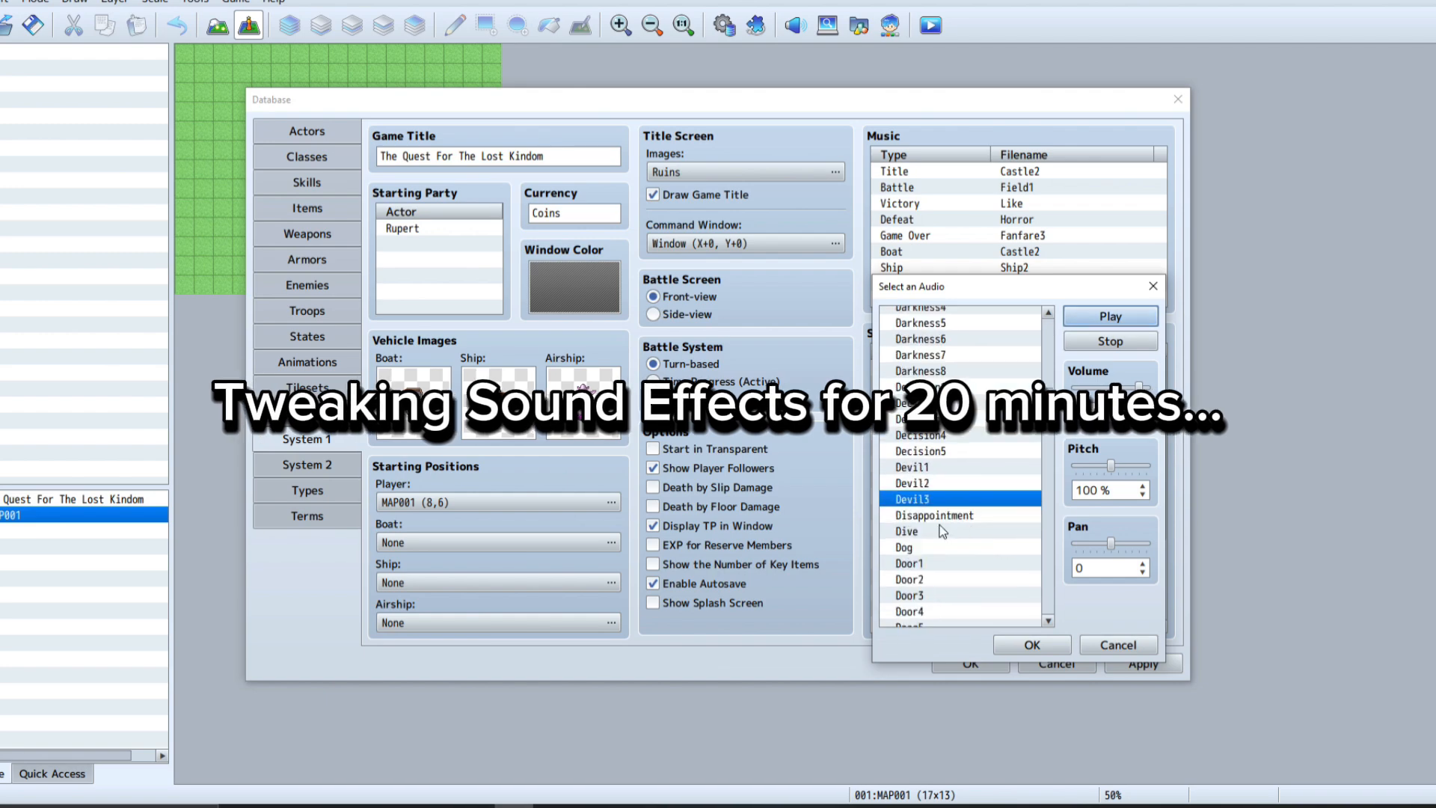
{"action": "scroll", "coordinate": [1035, 550], "scroll_direction": "down", "scroll_amount": 20}
{"action": "left_click", "coordinate": [916, 503]}
{"action": "left_click", "coordinate": [1124, 321]}
{"action": "left_click", "coordinate": [912, 566]}
{"action": "left_click", "coordinate": [1032, 644]}
Browse the sword effects and other sounds, and assign a new sound to the Battle Start event.
{"action": "double_click", "coordinate": [1019, 481]}
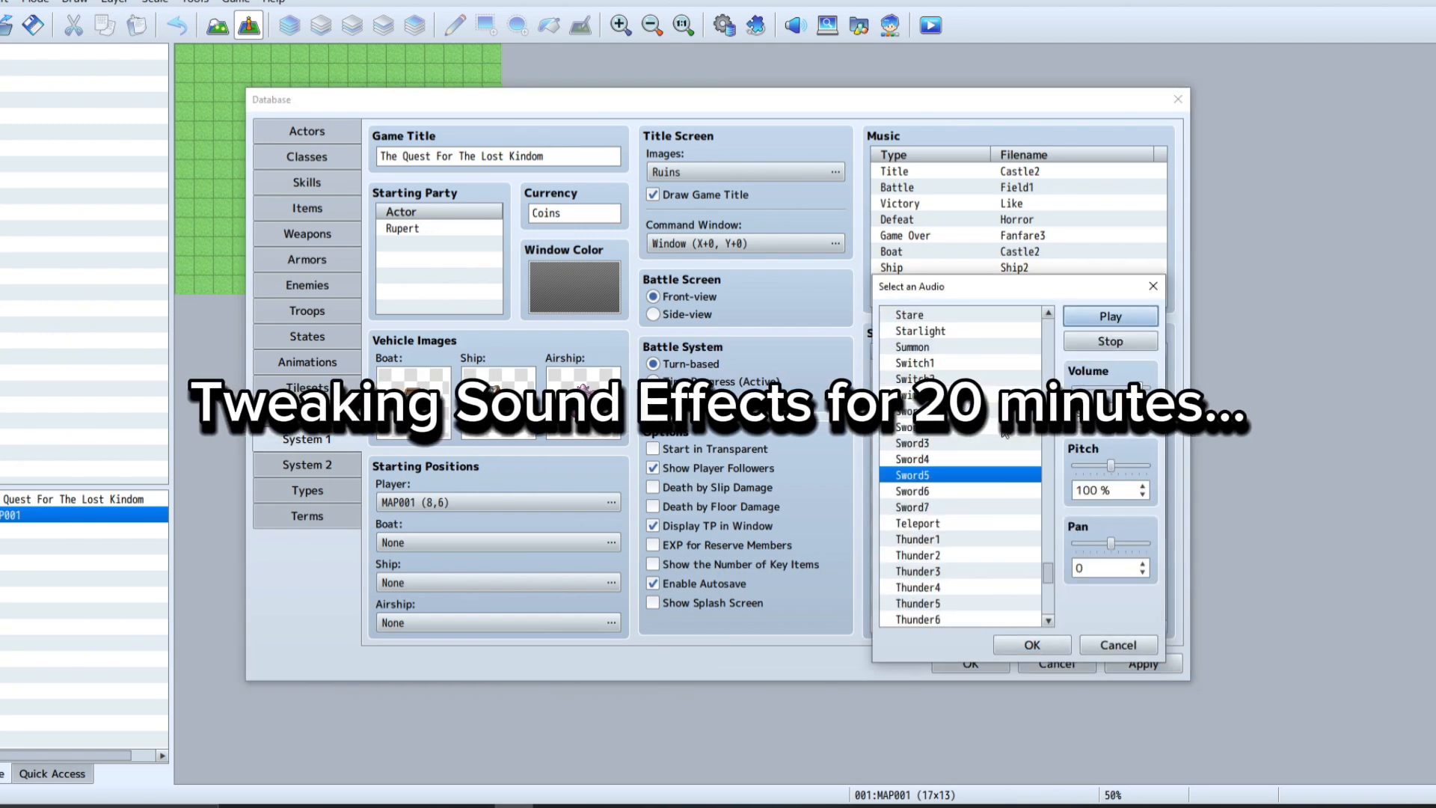
{"action": "scroll", "coordinate": [976, 515], "scroll_direction": "up", "scroll_amount": 20}
{"action": "scroll", "coordinate": [963, 505], "scroll_direction": "up", "scroll_amount": 15}
{"action": "left_click", "coordinate": [965, 539]}
{"action": "left_click", "coordinate": [1032, 646]}
Choose new sound effects for the Boss Collapse 1, Actor Collapse and Recovery events.
{"action": "double_click", "coordinate": [1019, 561]}
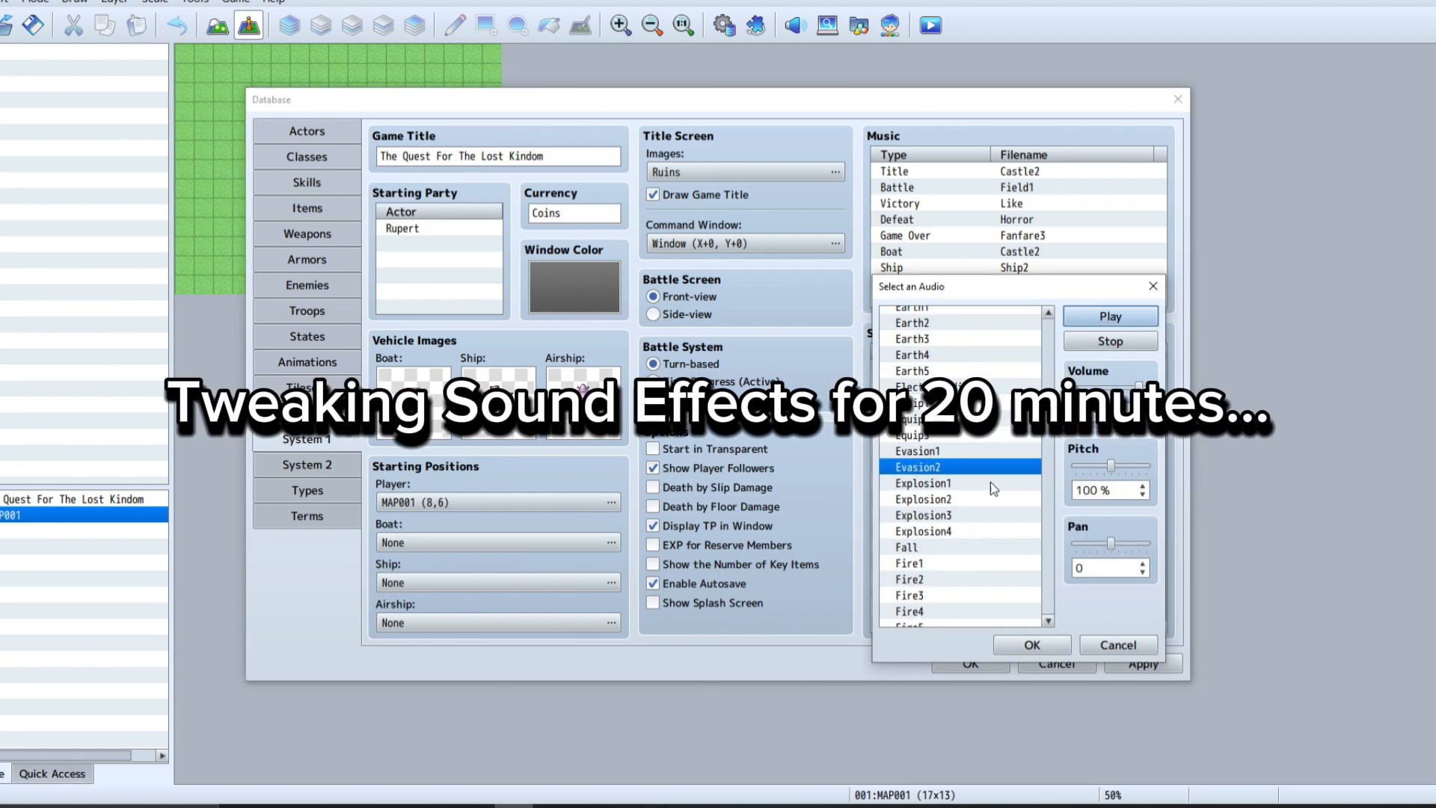
{"action": "left_click", "coordinate": [1032, 645]}
{"action": "double_click", "coordinate": [1015, 609]}
{"action": "left_click", "coordinate": [945, 516]}
{"action": "left_click", "coordinate": [1032, 645]}
{"action": "double_click", "coordinate": [1009, 625]}
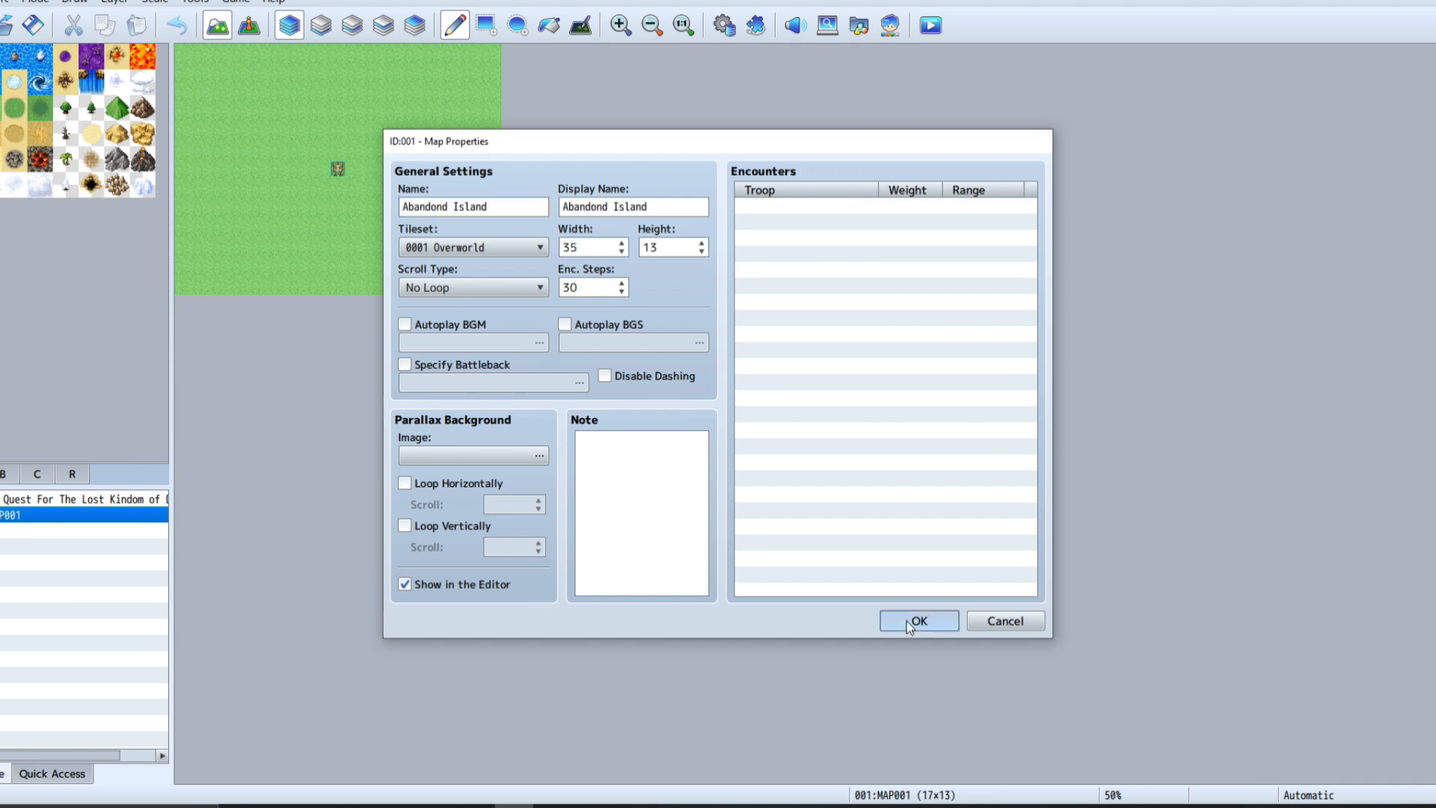
Name the first map Abandond Island, use the same display name, and set its size to 35 by 13.
{"action": "left_click", "coordinate": [907, 620]}
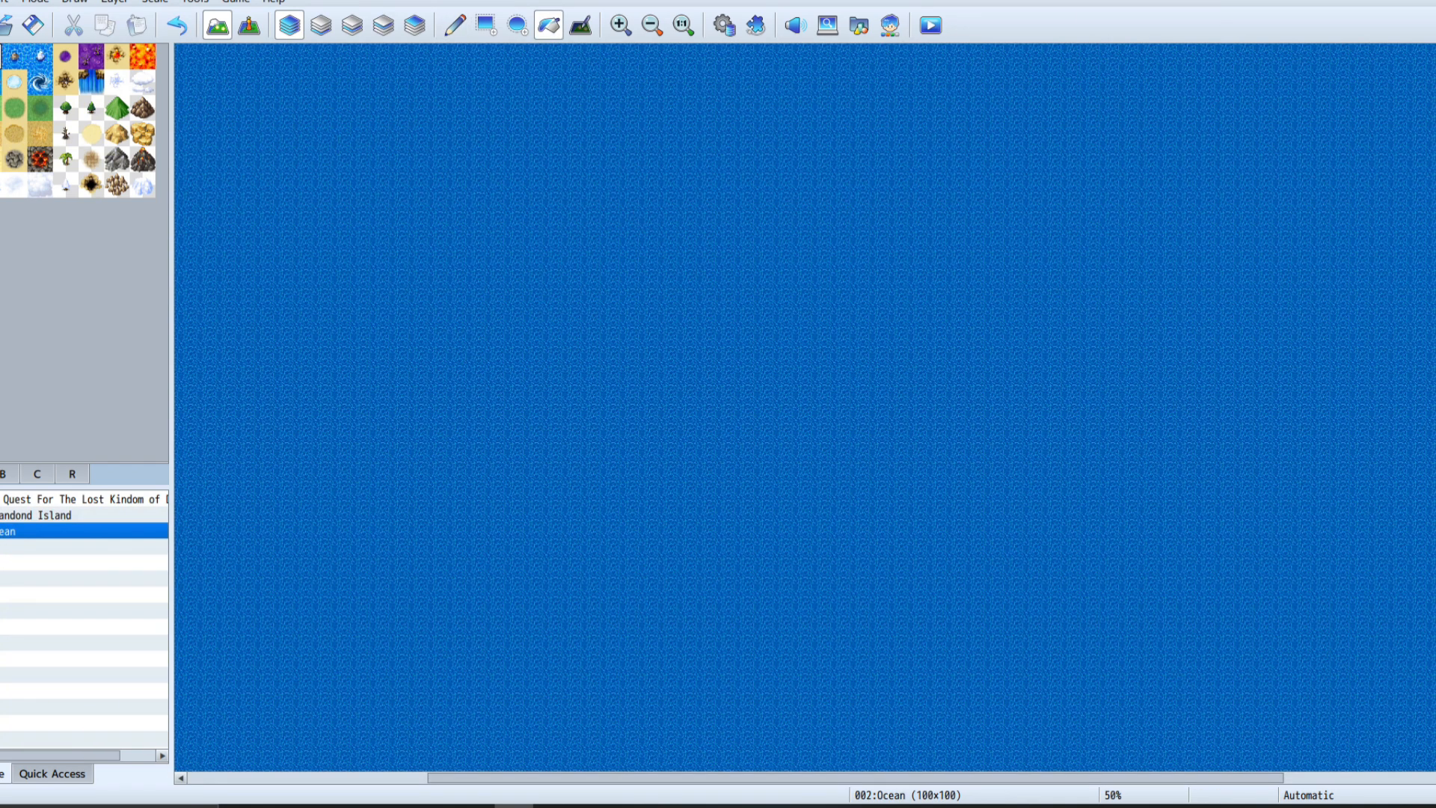
Paint a small sand island in the water of the Ocean map.
{"action": "left_click", "coordinate": [92, 133]}
{"action": "left_click", "coordinate": [1040, 595]}
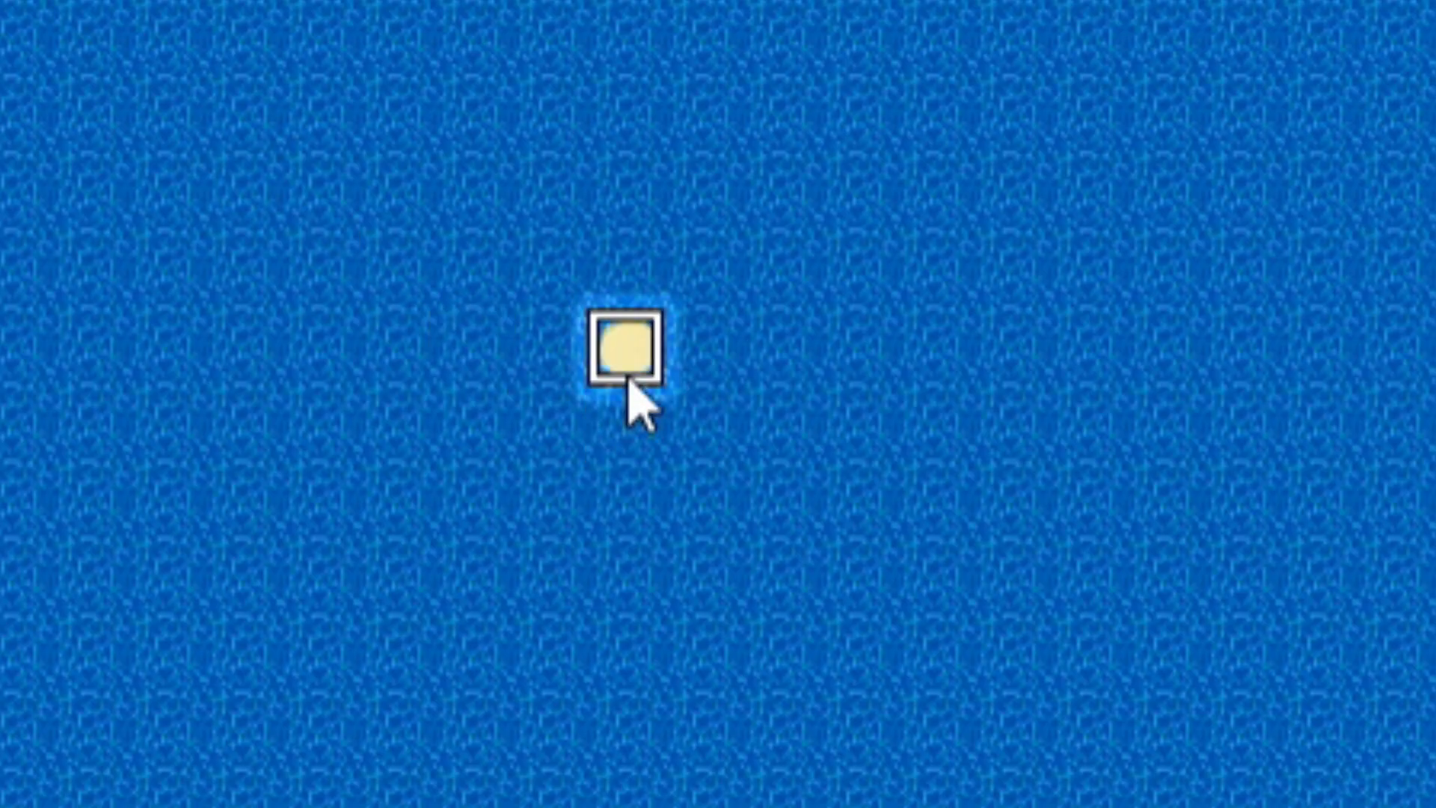
{"action": "mouse_move", "coordinate": [628, 378]}
{"action": "left_mouse_down"}
{"action": "mouse_move", "coordinate": [795, 305]}
{"action": "mouse_move", "coordinate": [680, 321]}
{"action": "mouse_move", "coordinate": [635, 282]}
{"action": "left_mouse_up"}
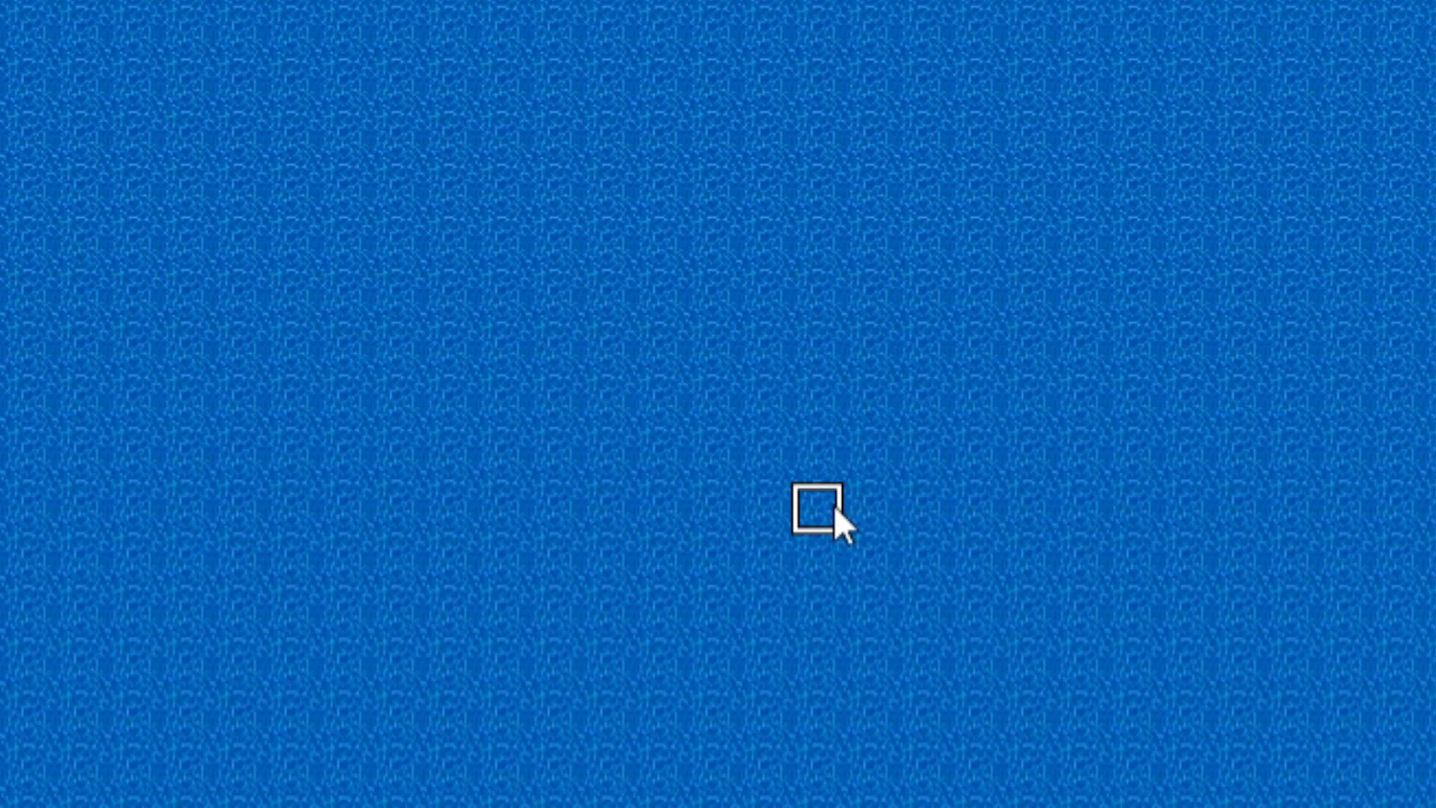
{"action": "mouse_move", "coordinate": [686, 378]}
{"action": "left_mouse_down"}
{"action": "mouse_move", "coordinate": [751, 450]}
{"action": "mouse_move", "coordinate": [961, 573]}
{"action": "mouse_move", "coordinate": [1018, 530]}
{"action": "mouse_move", "coordinate": [927, 491]}
{"action": "mouse_move", "coordinate": [822, 497]}
{"action": "mouse_move", "coordinate": [723, 404]}
{"action": "mouse_move", "coordinate": [823, 460]}
{"action": "left_mouse_up"}
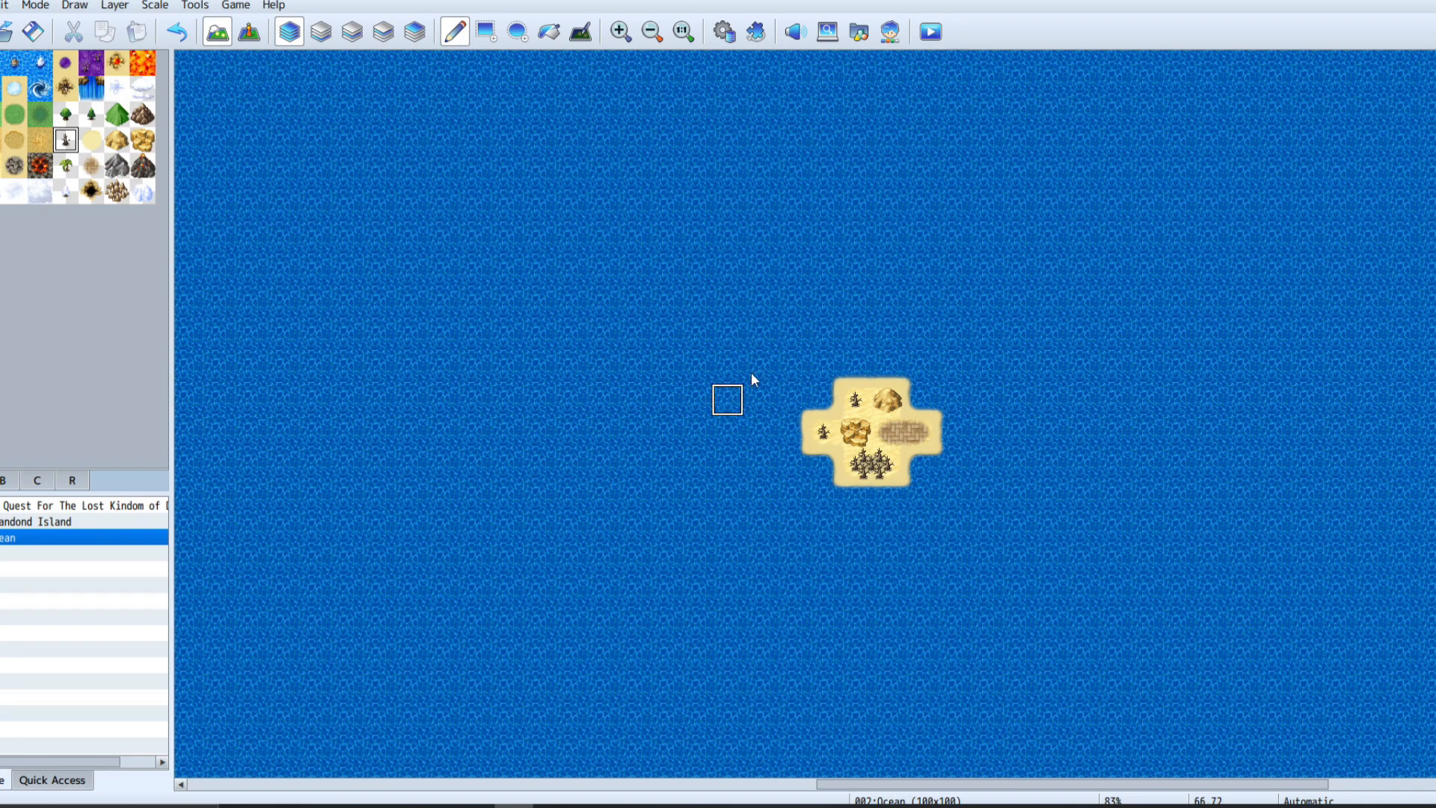
Draw a large elliptical grass island in the ocean west of the small sand island.
{"action": "left_click_drag", "start_coordinate": [955, 782], "coordinate": [804, 784]}
{"action": "scroll", "coordinate": [857, 233], "scroll_direction": "down", "scroll_amount": 1}
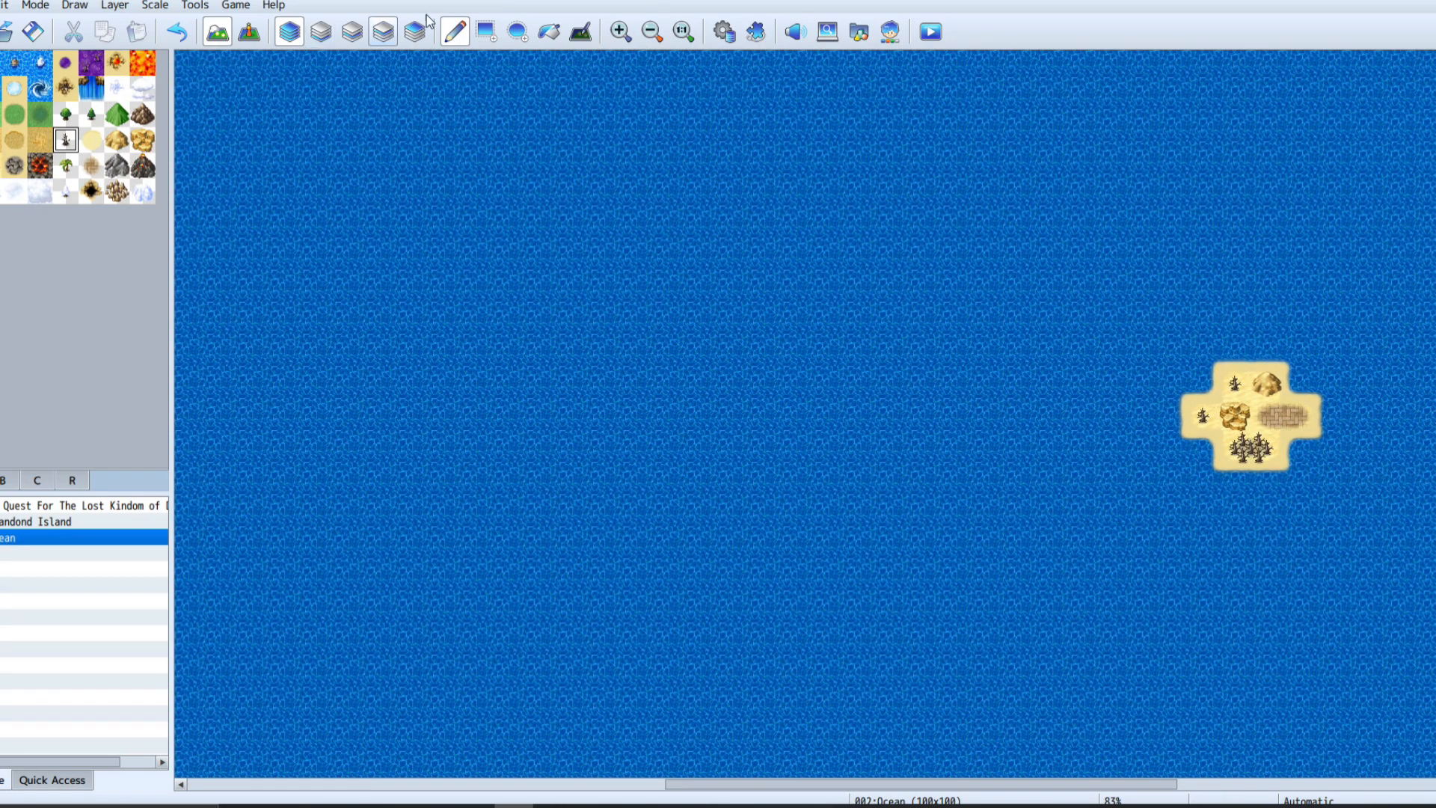
{"action": "left_click", "coordinate": [650, 32]}
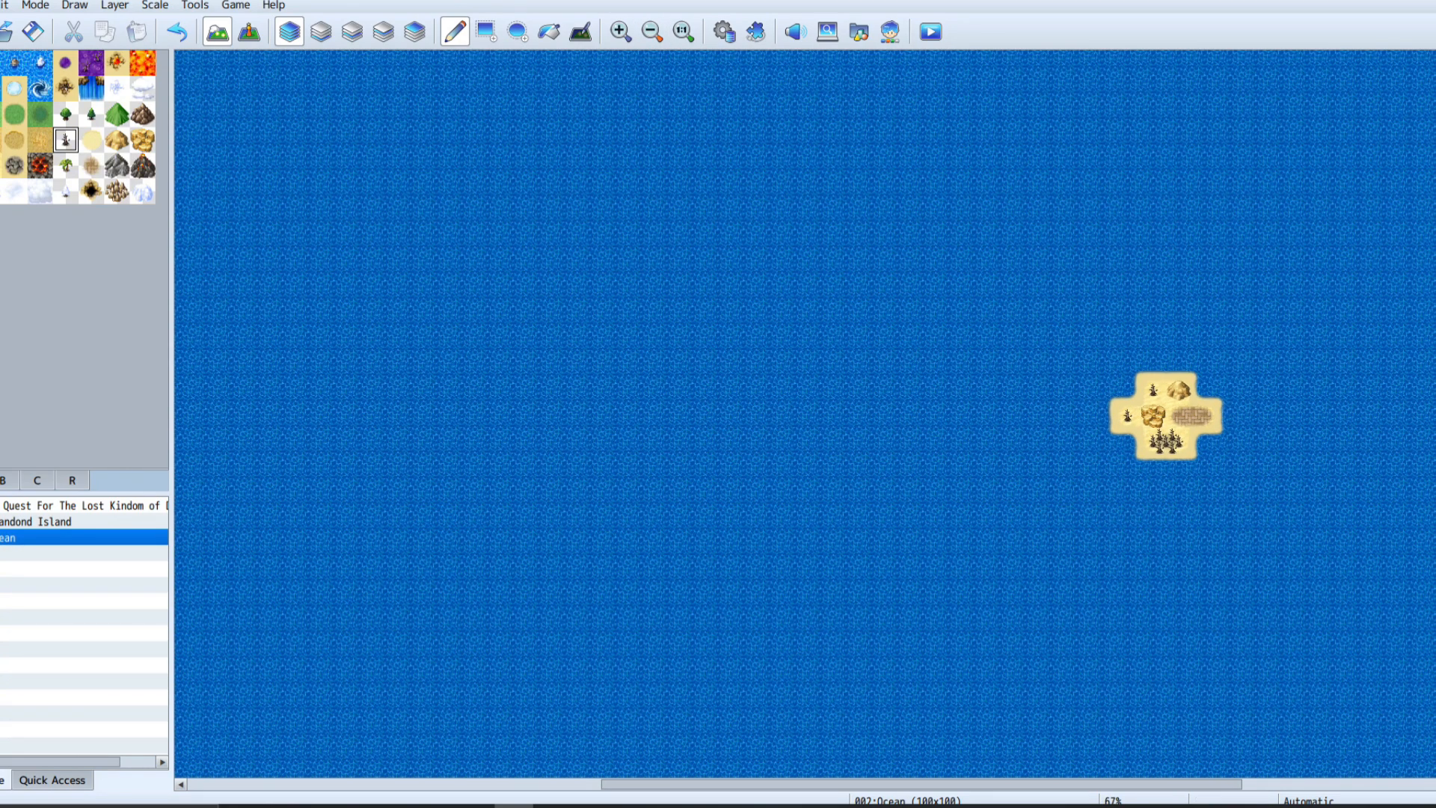
{"action": "left_click_drag", "start_coordinate": [1435, 419], "coordinate": [1435, 389]}
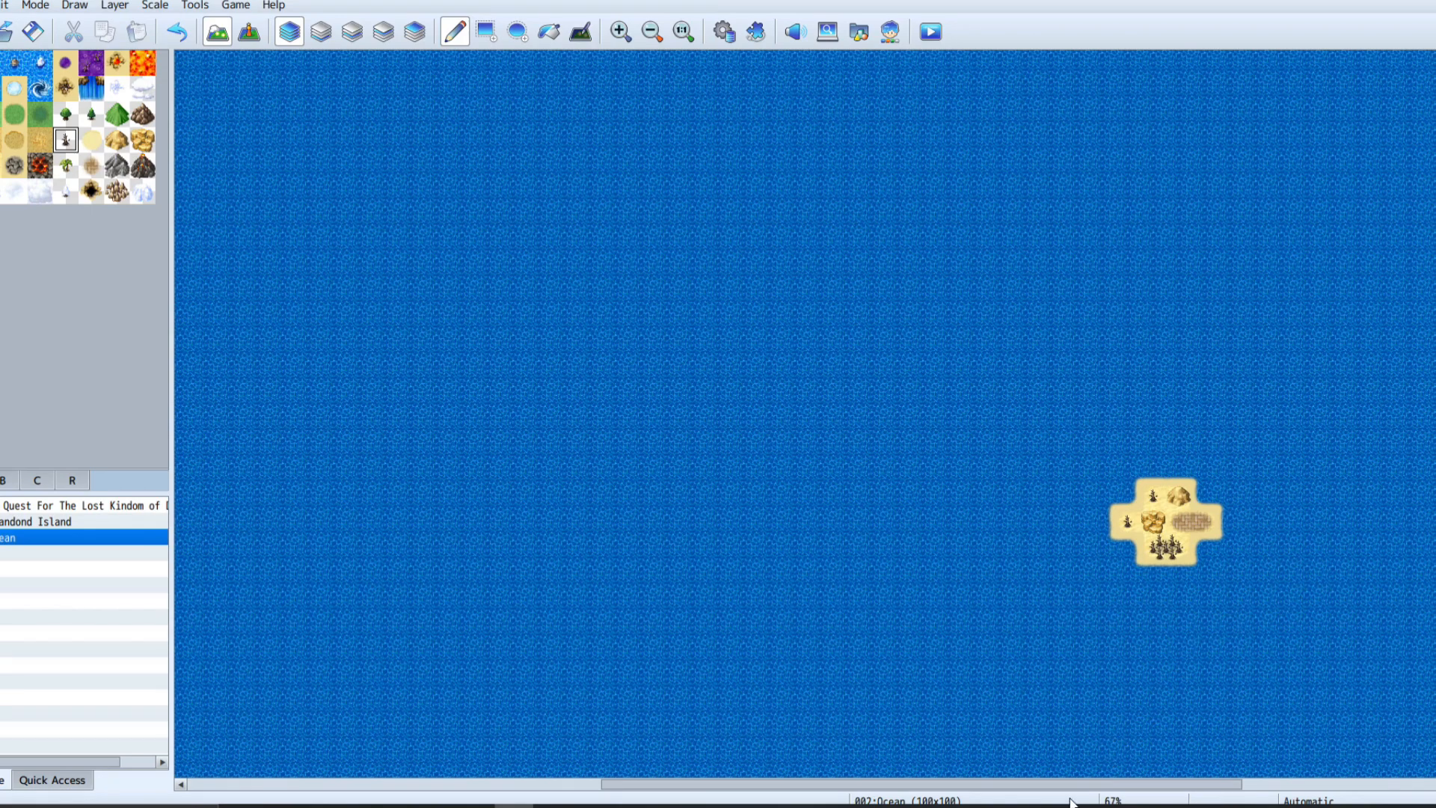
{"action": "left_click_drag", "start_coordinate": [1026, 787], "coordinate": [981, 786]}
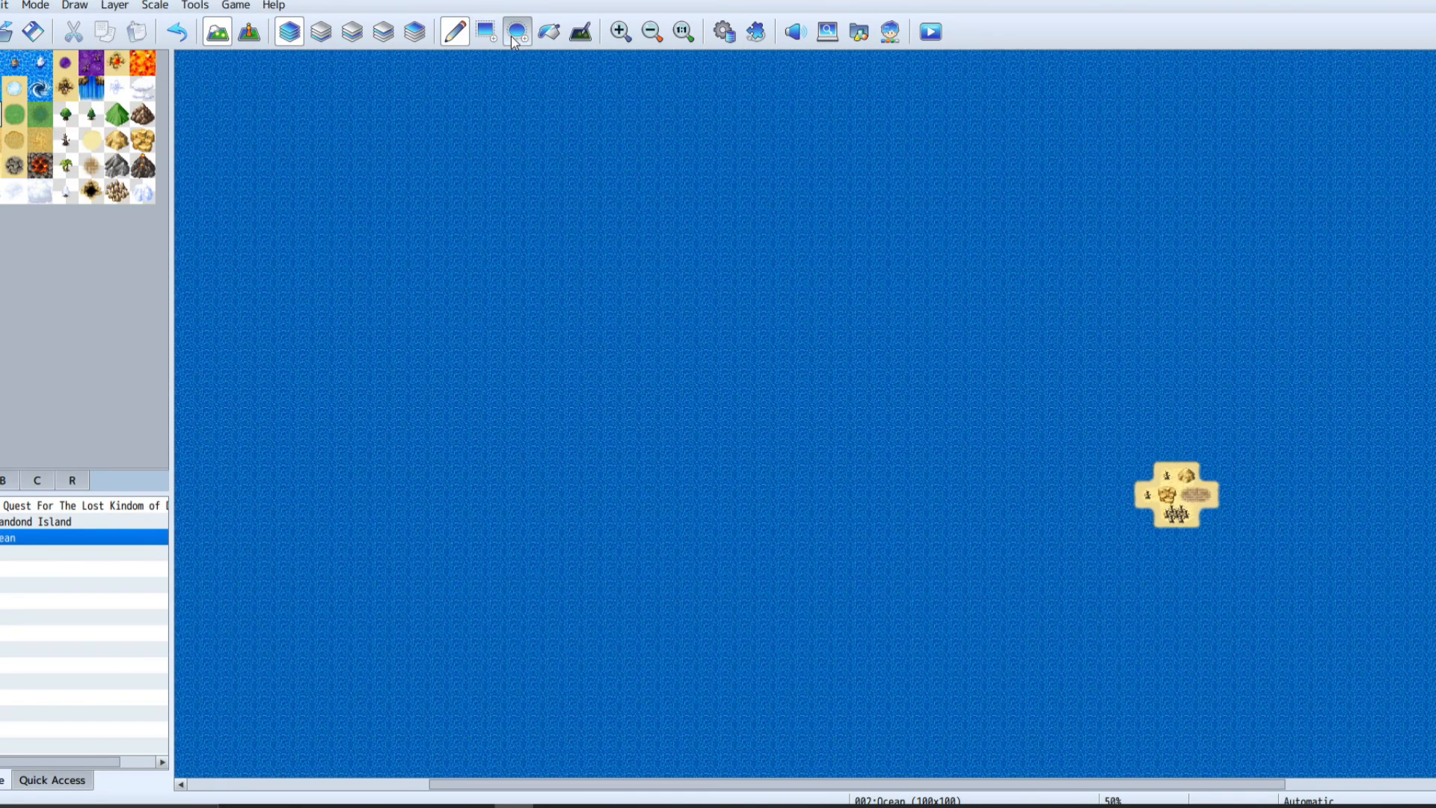
{"action": "left_click_drag", "start_coordinate": [527, 253], "coordinate": [872, 535]}
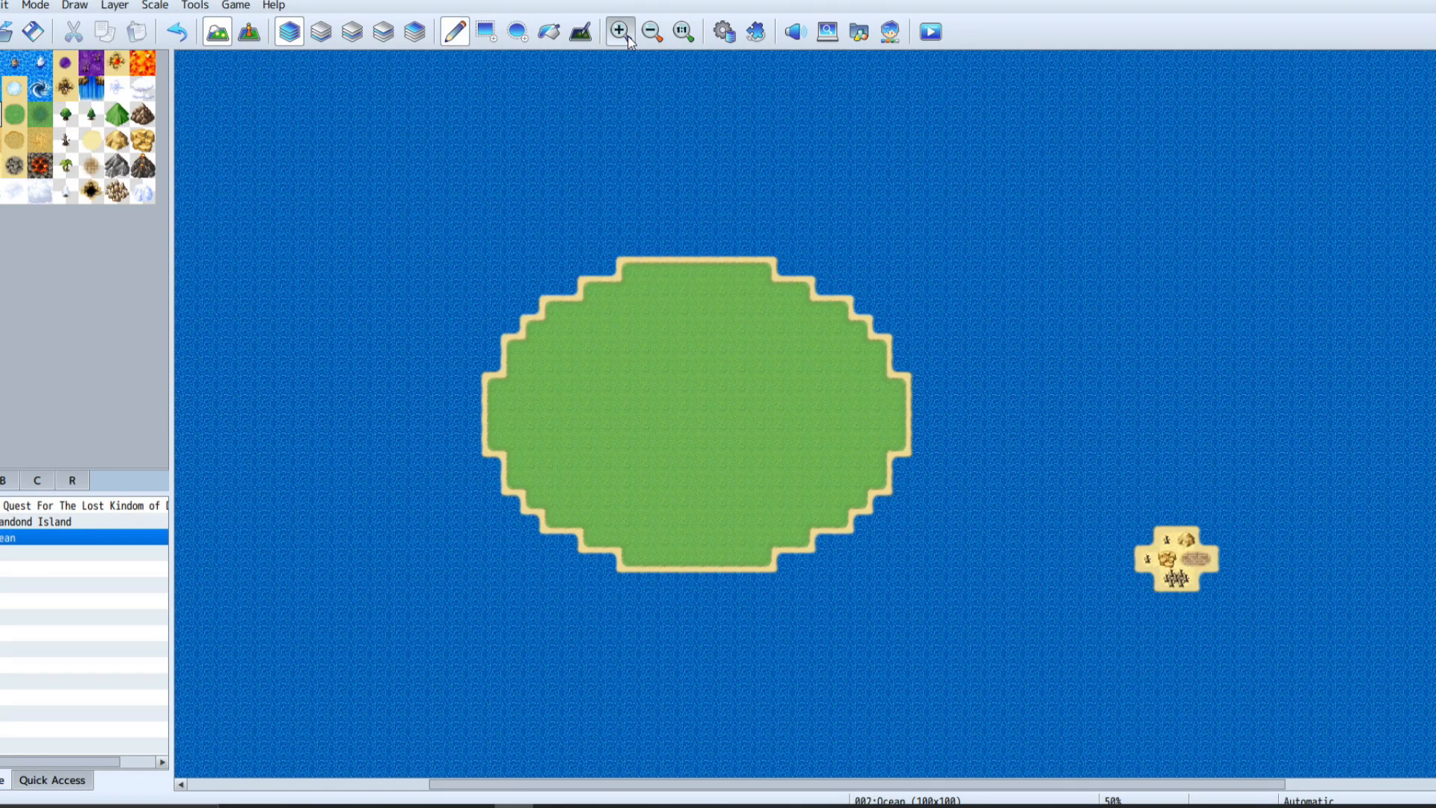
Place a walled town beside the dock on the grass island's east shore and a village in its southwest.
{"action": "left_click", "coordinate": [620, 32]}
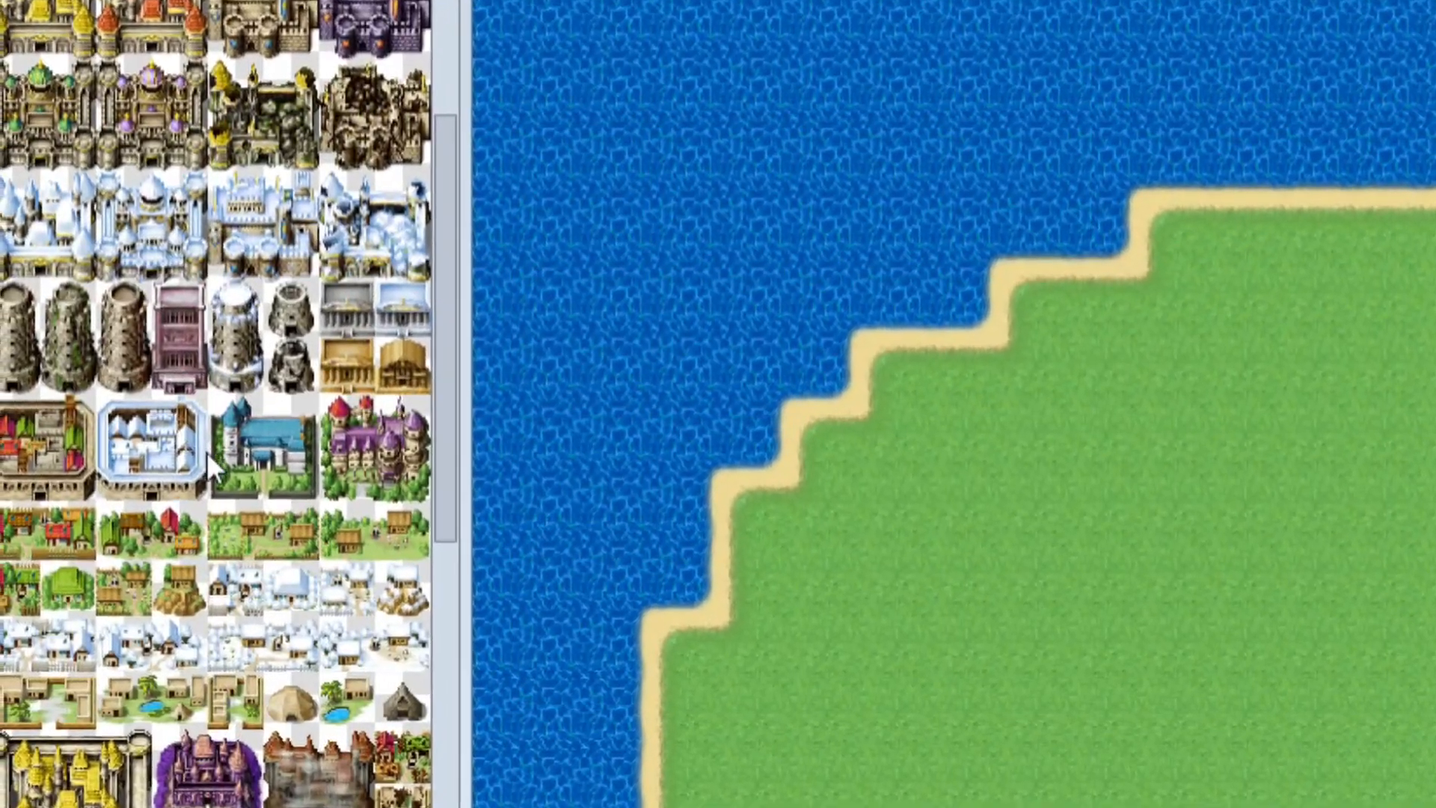
{"action": "scroll", "coordinate": [287, 531], "scroll_direction": "down", "scroll_amount": 3}
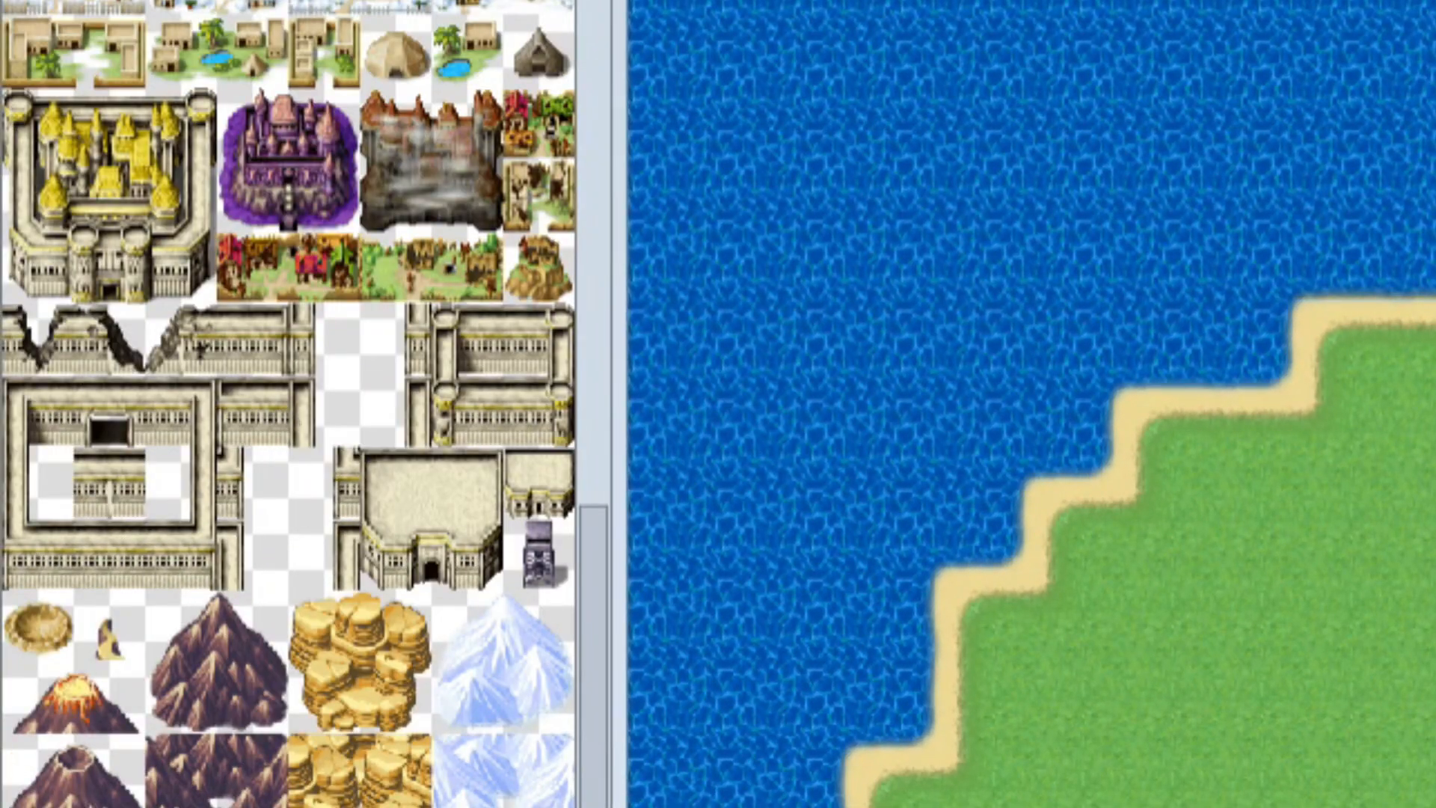
{"action": "scroll", "coordinate": [374, 762], "scroll_direction": "up", "scroll_amount": 5}
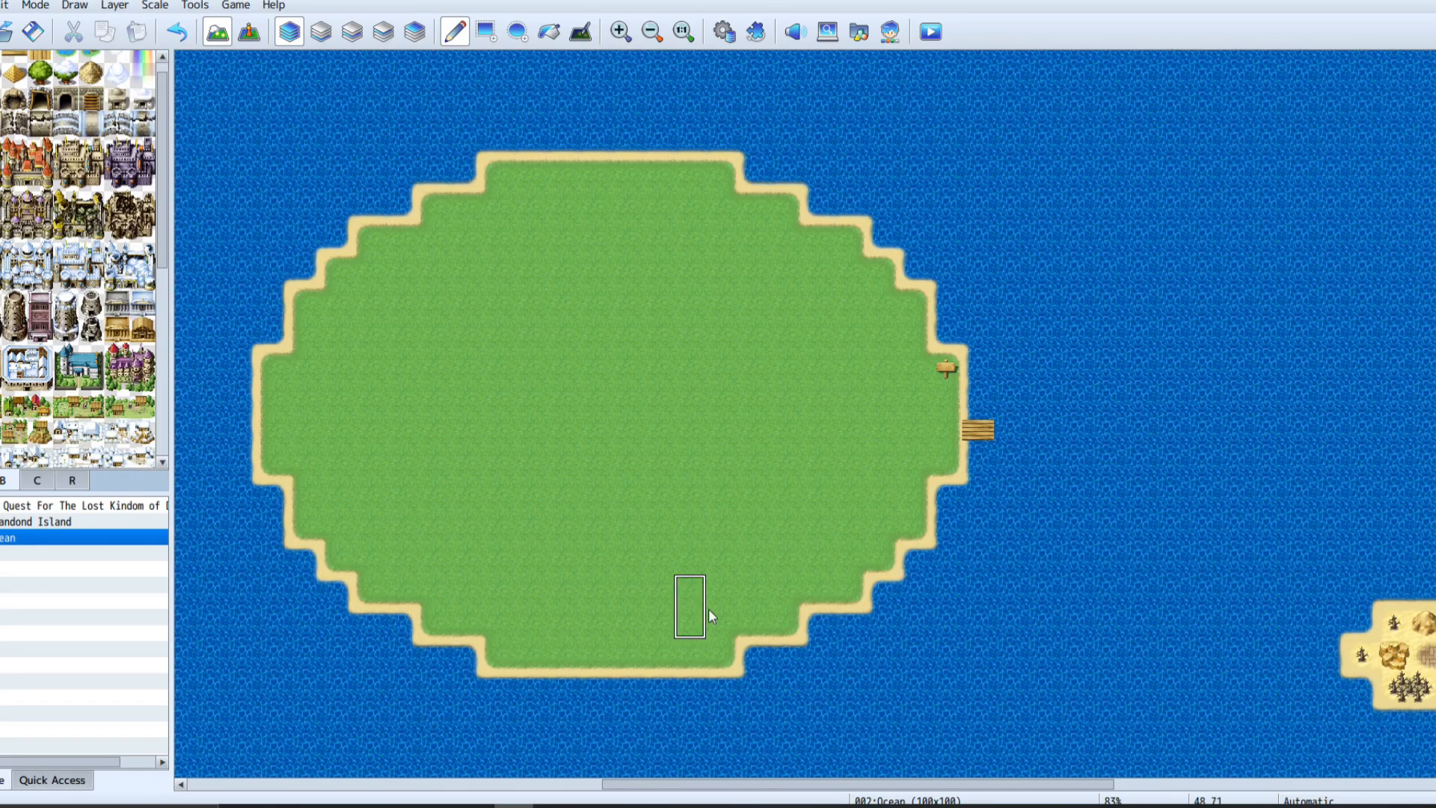
{"action": "scroll", "coordinate": [84, 258], "scroll_direction": "up", "scroll_amount": 5}
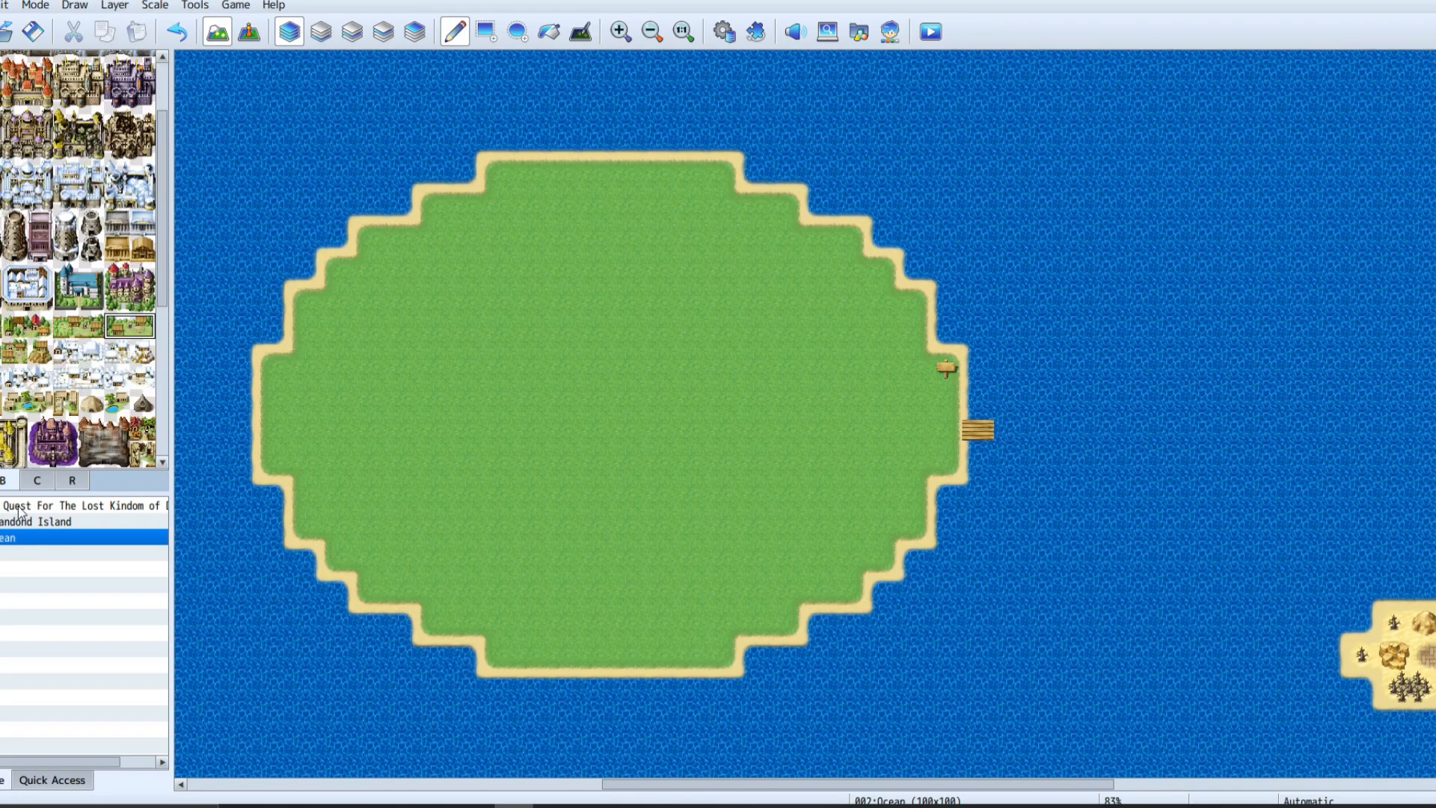
{"action": "left_click", "coordinate": [914, 400]}
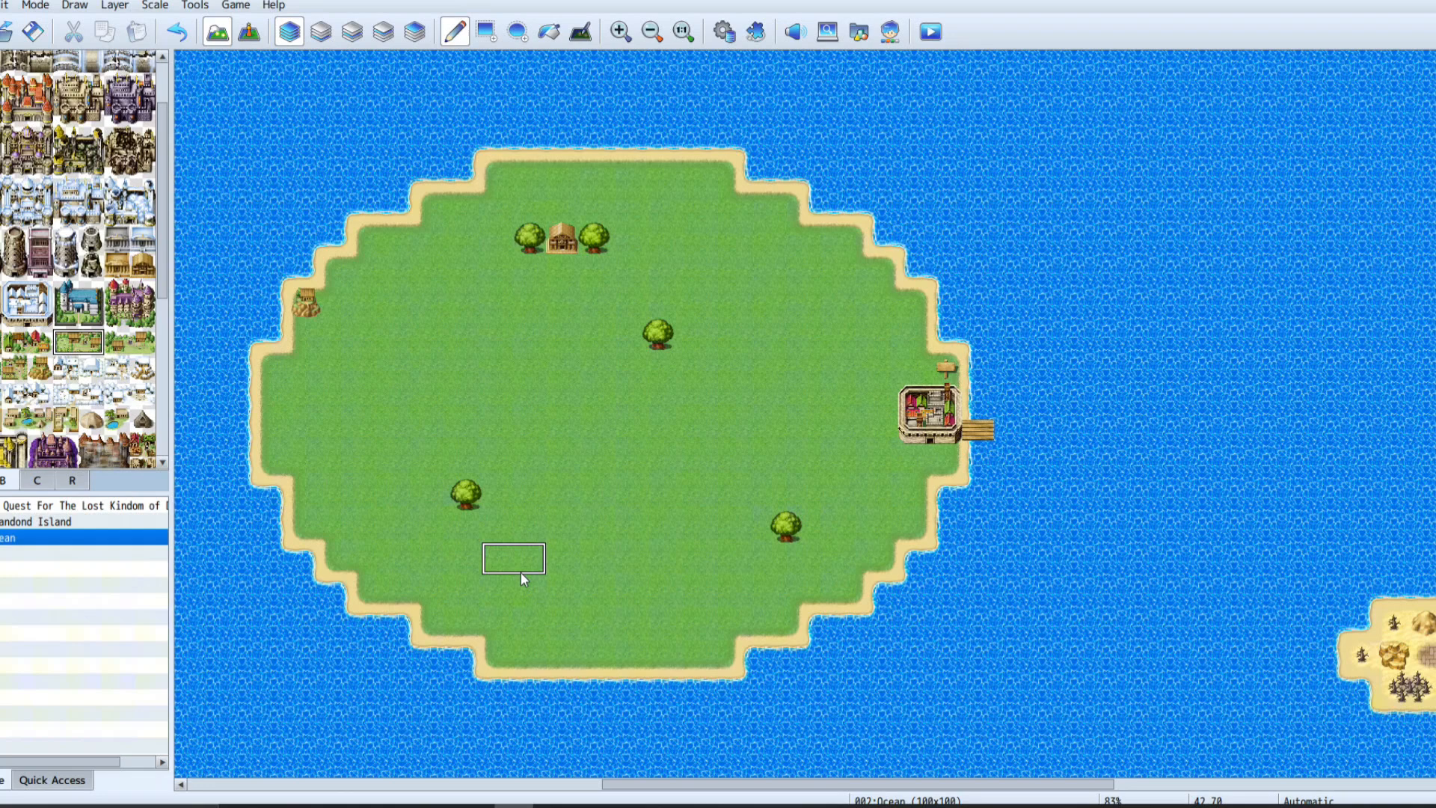
{"action": "left_click", "coordinate": [523, 562]}
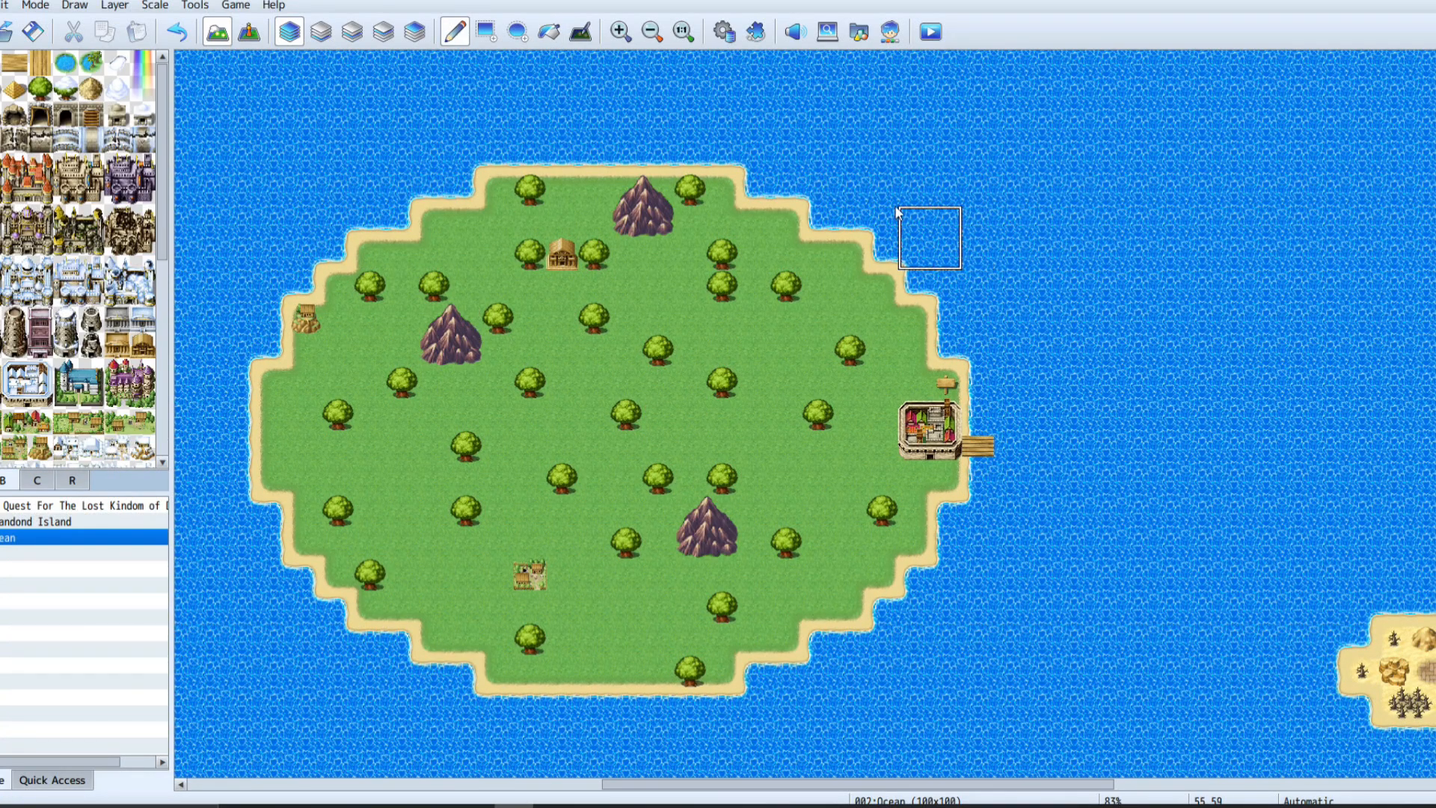
Open the Abandond Island map's properties for editing.
{"action": "left_click", "coordinate": [45, 521]}
{"action": "right_click", "coordinate": [80, 521]}
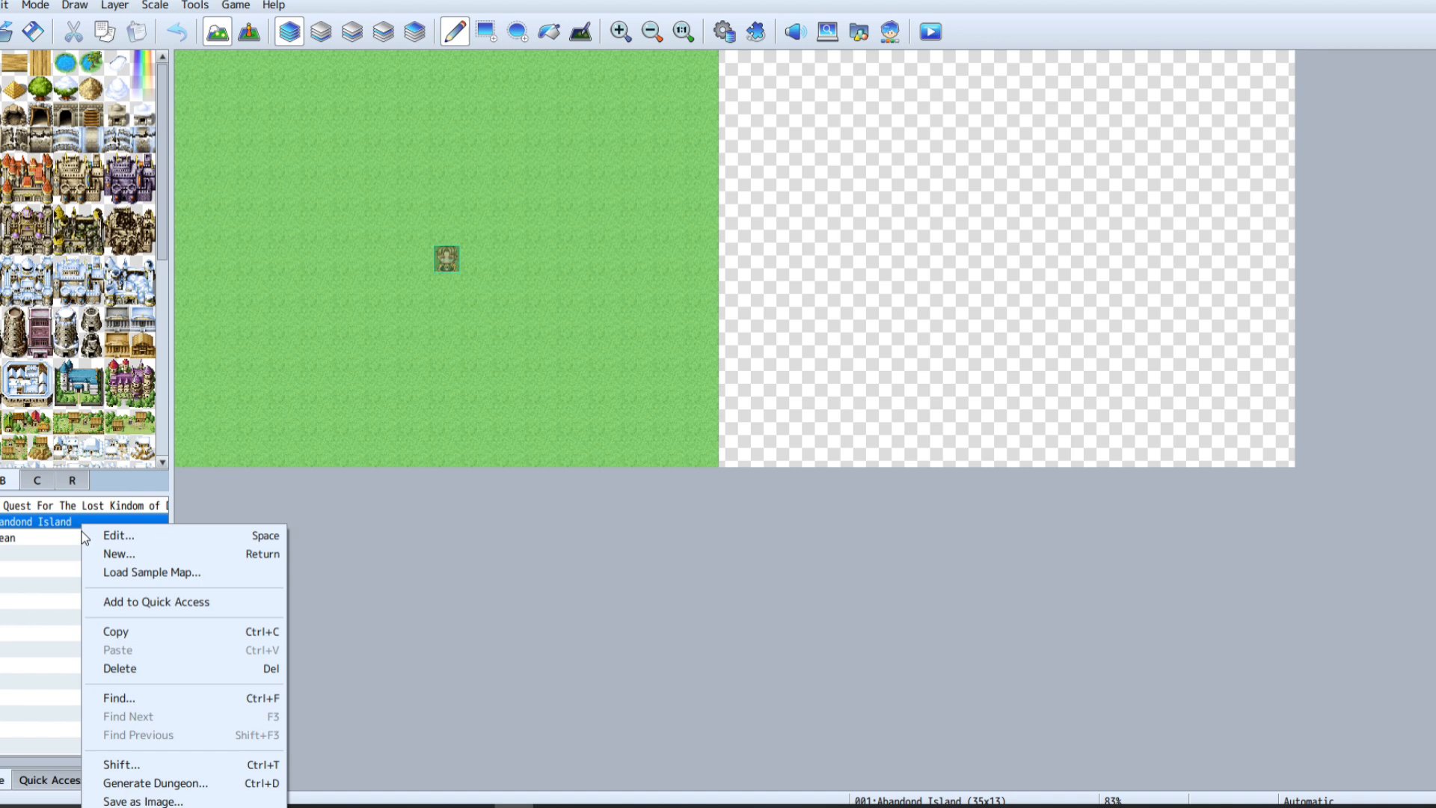
{"action": "left_click", "coordinate": [120, 536]}
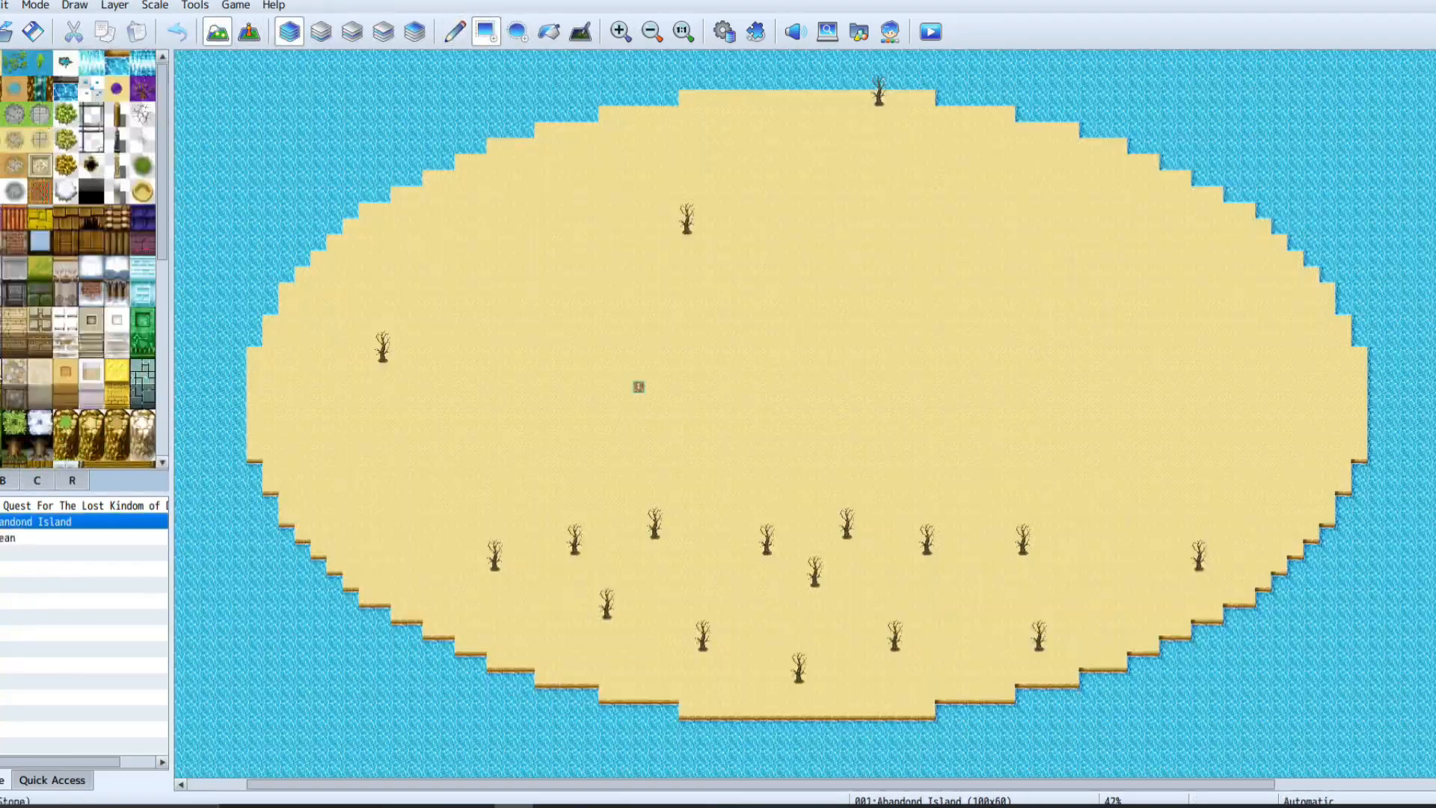
Playtest Abandond Island by walking the hero to the north shore and back south toward the dead trees.
{"action": "left_click_drag", "start_coordinate": [1361, 333], "coordinate": [1047, 465]}
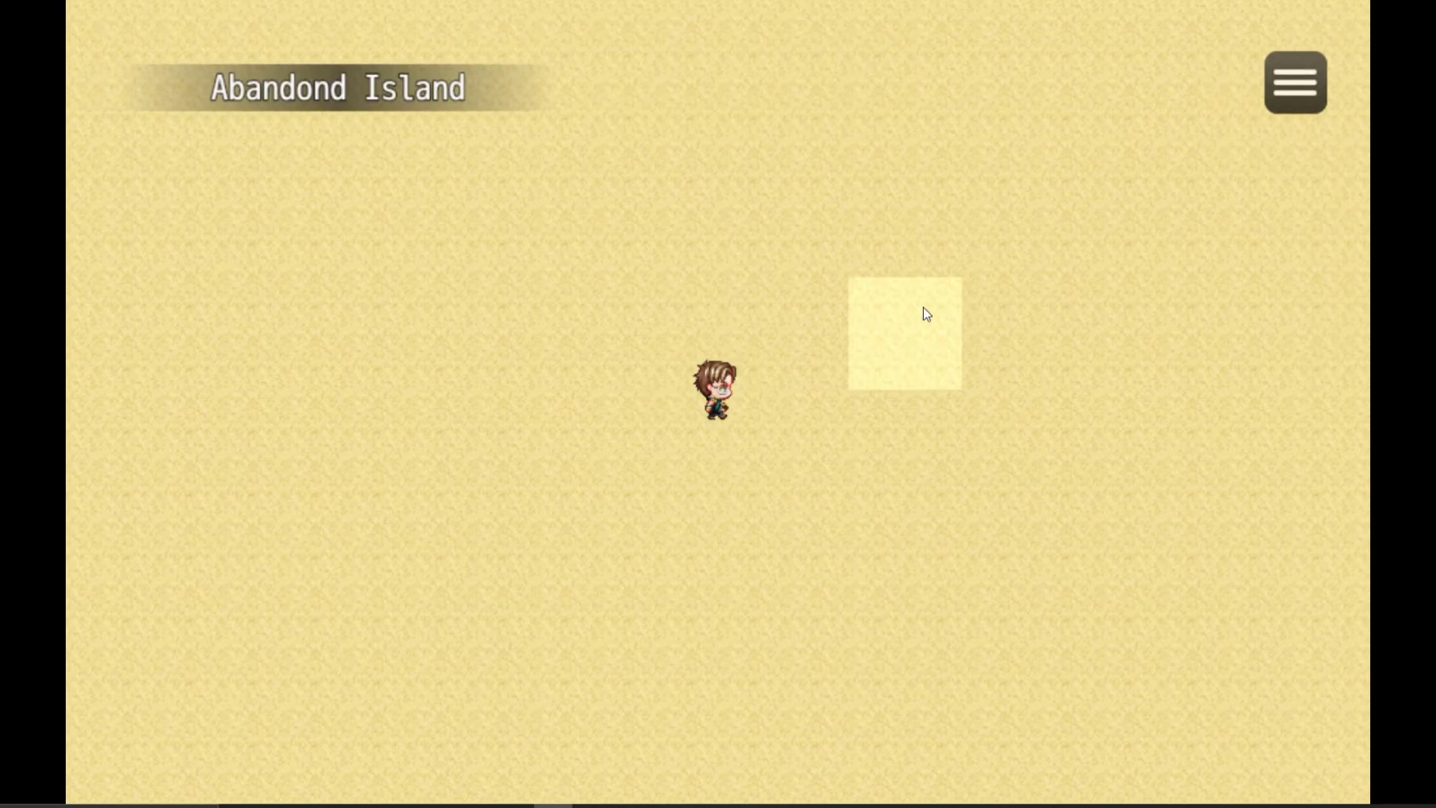
{"action": "left_click_drag", "start_coordinate": [923, 306], "coordinate": [247, 86]}
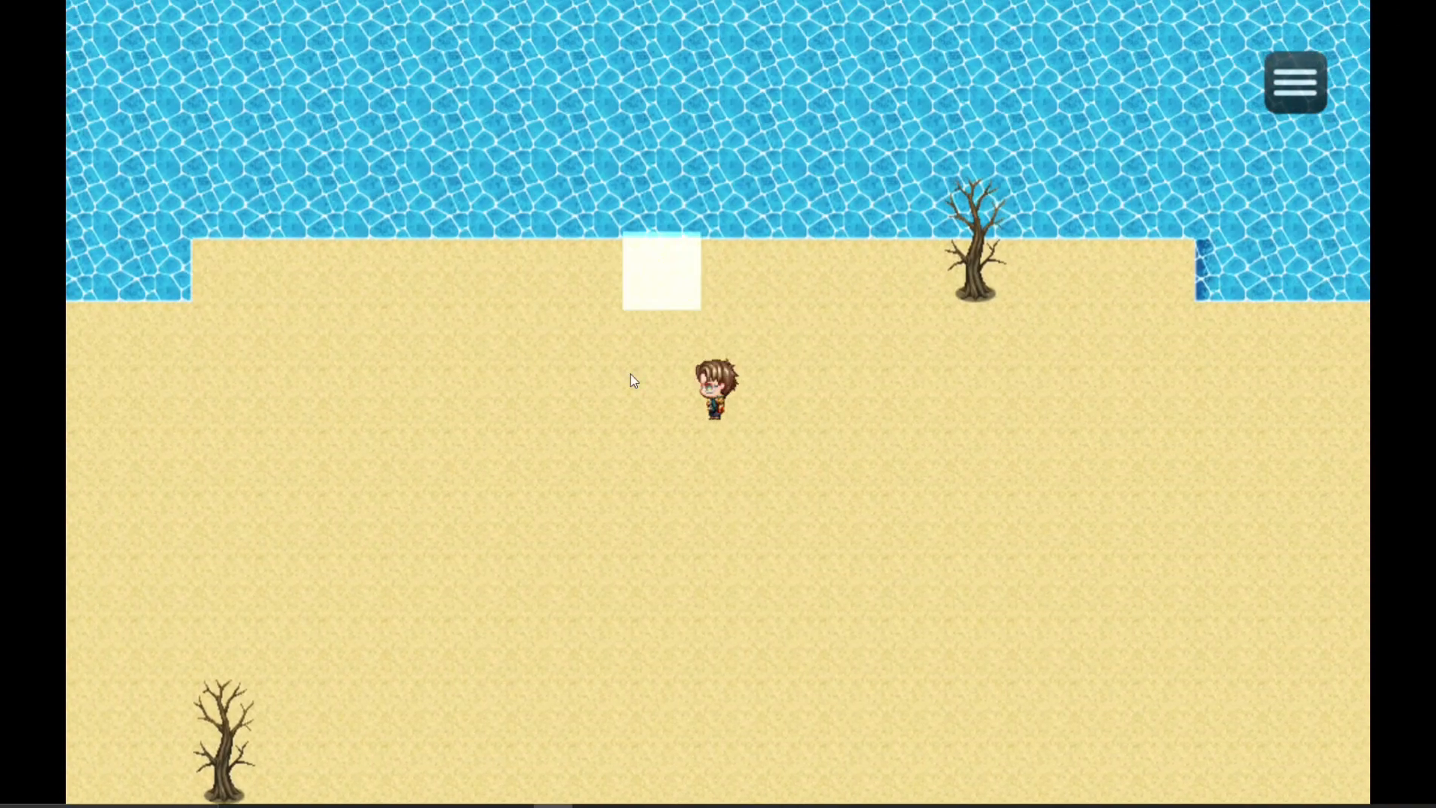
{"action": "left_click_drag", "start_coordinate": [631, 380], "coordinate": [661, 618]}
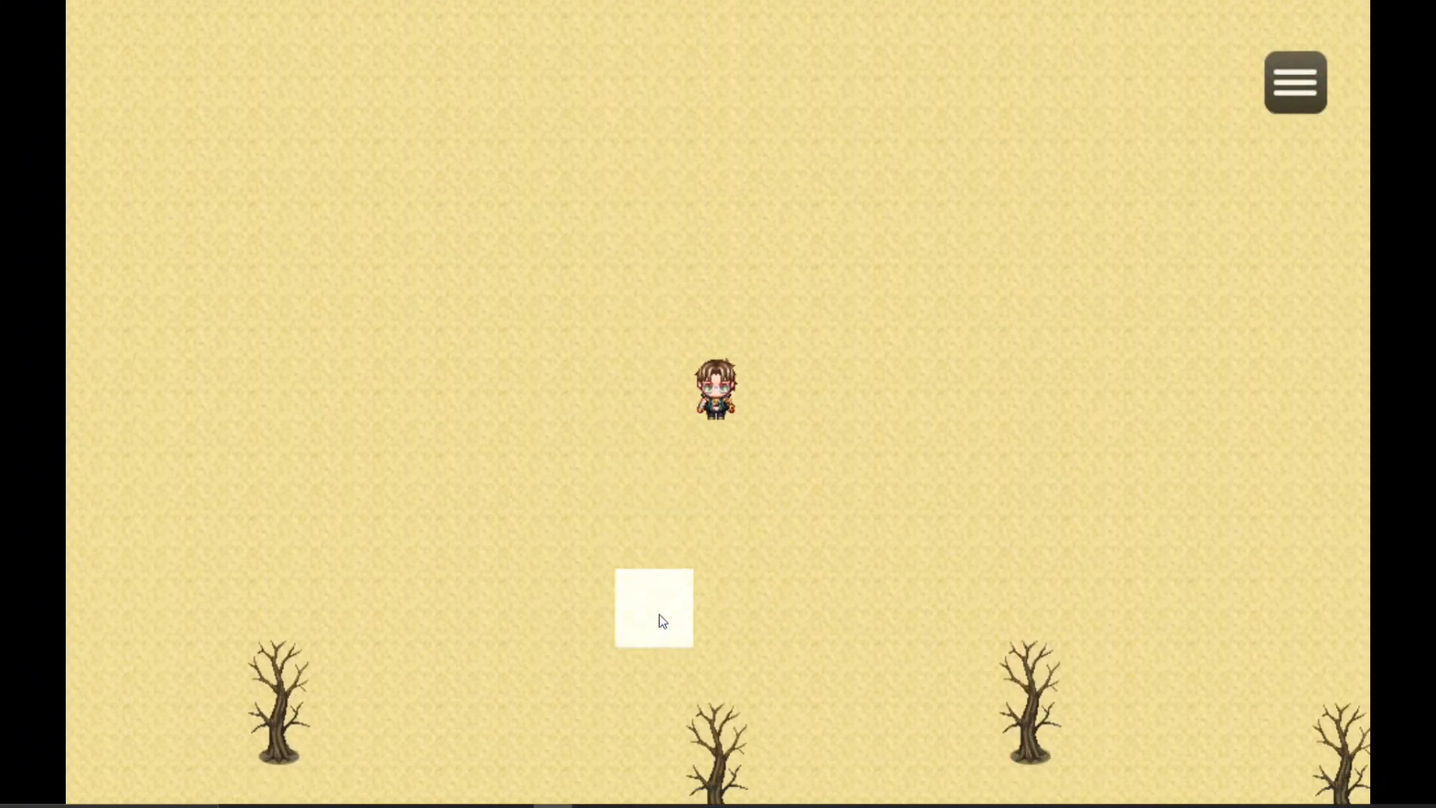